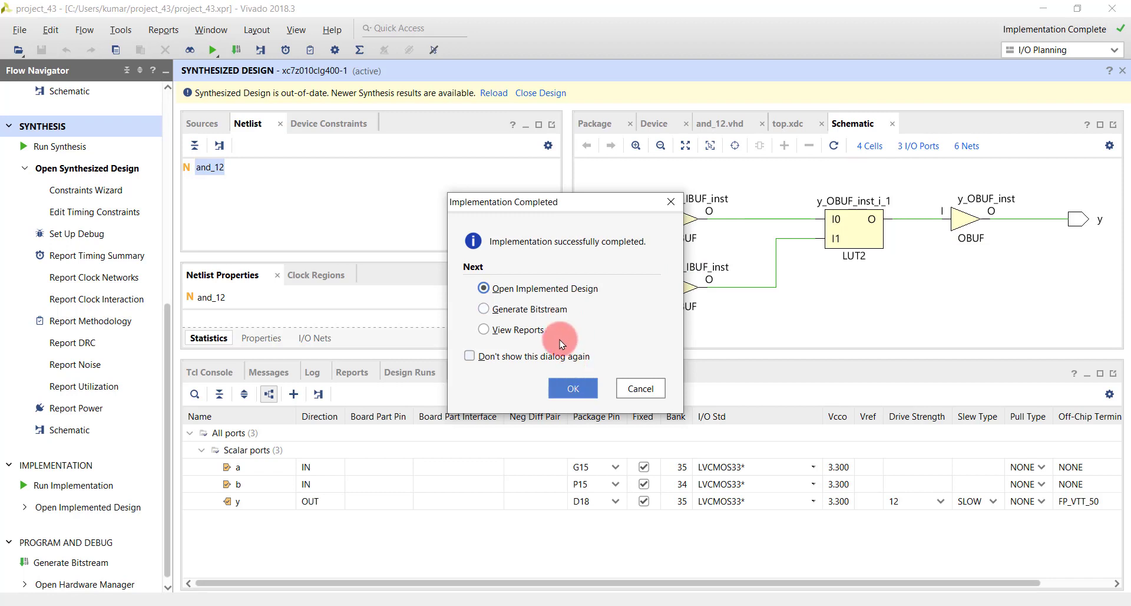
Step: Open the implemented design and close the synthesized design before it loads
{"action": "left_click", "coordinate": [584, 386]}
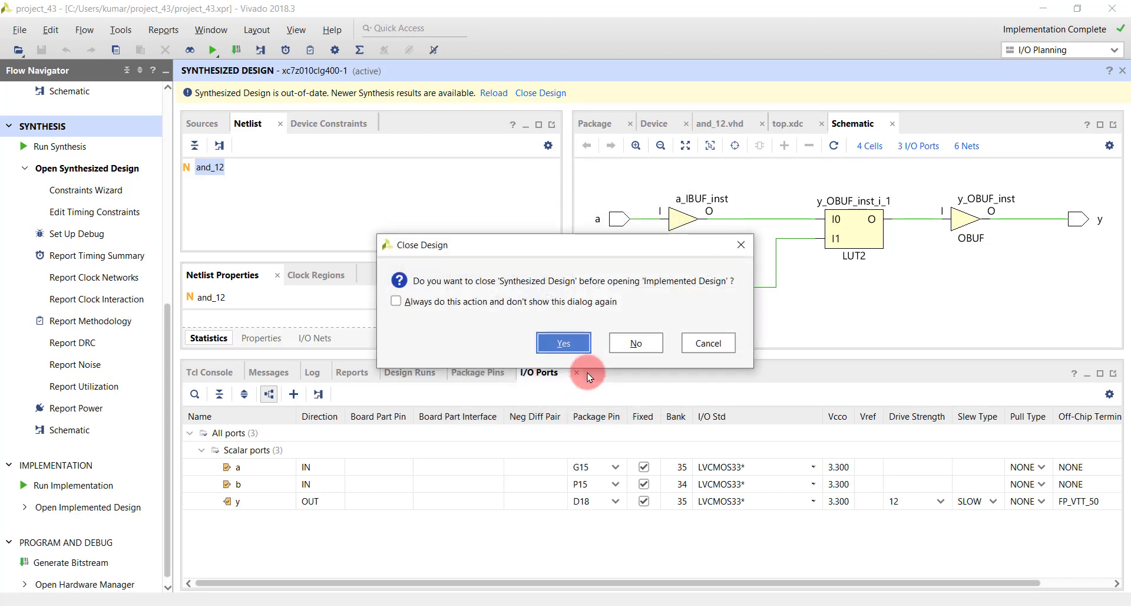
{"action": "left_click", "coordinate": [575, 348]}
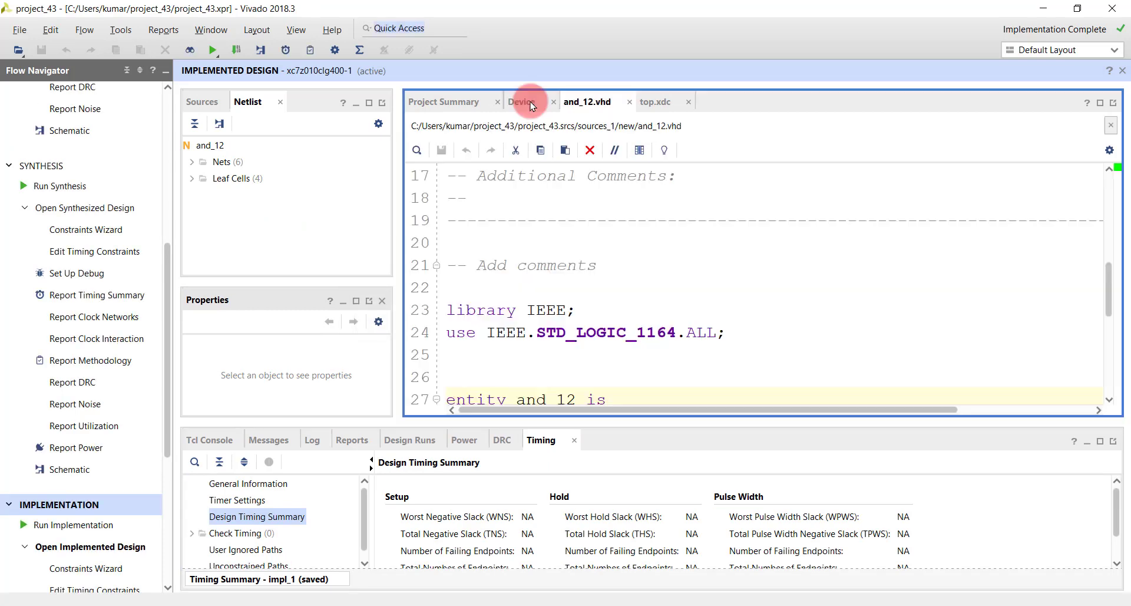
Step: View the device layout of the implemented design and open the implementation schematic
{"action": "left_click", "coordinate": [522, 102]}
{"action": "scroll", "coordinate": [156, 336], "scroll_direction": "down", "scroll_amount": 5}
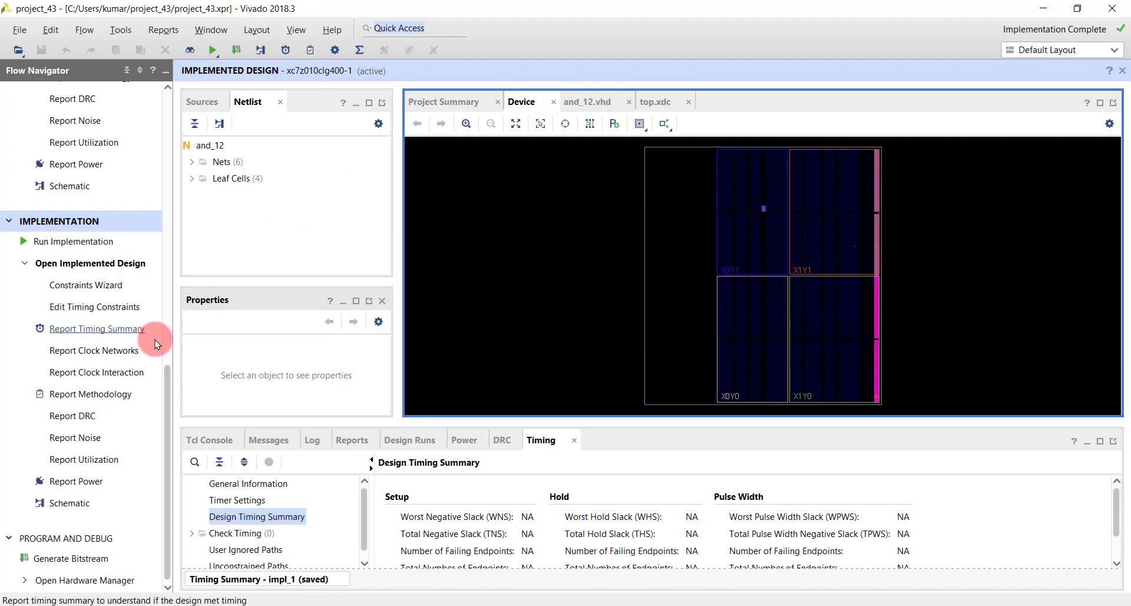
{"action": "left_click", "coordinate": [56, 505]}
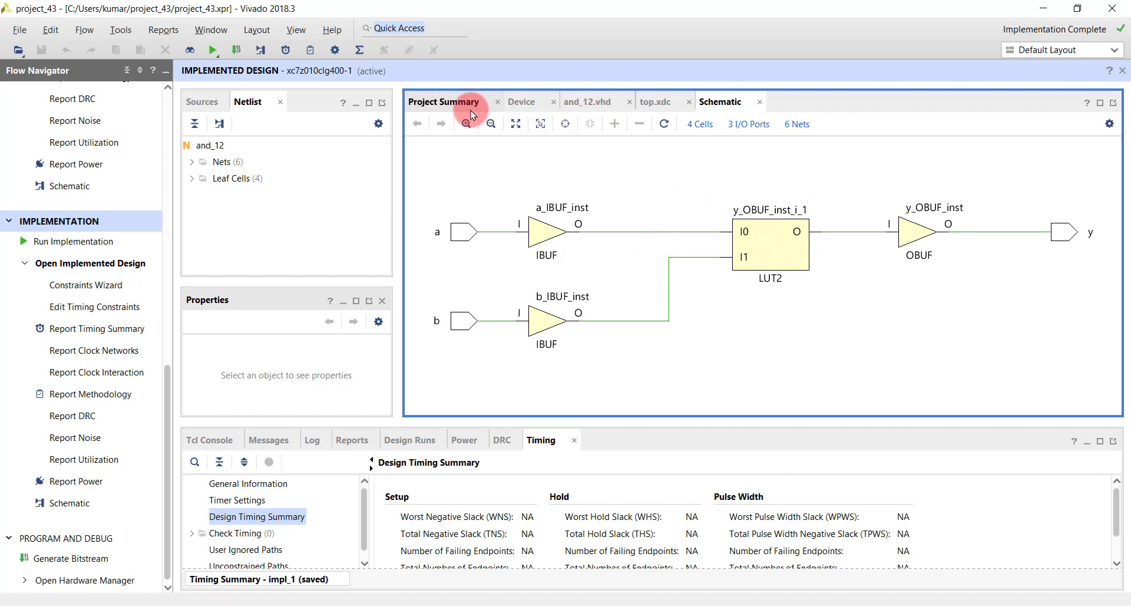
Step: Return to the device layout and examine the I/O site G15 assigned to input port a
{"action": "left_click", "coordinate": [522, 102]}
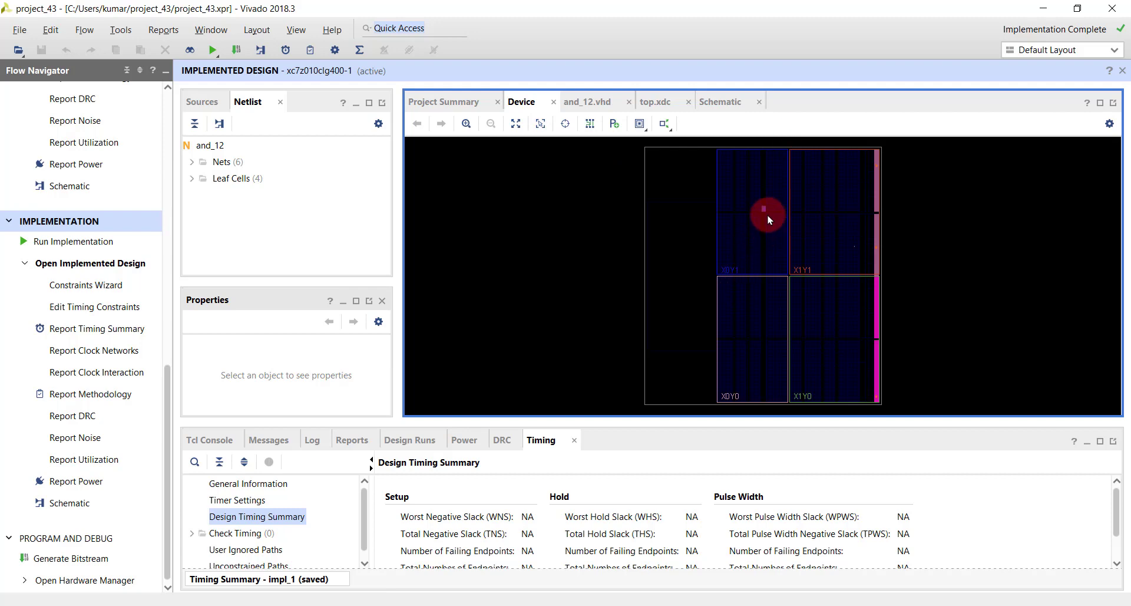
{"action": "scroll", "coordinate": [768, 217], "scroll_direction": "up", "scroll_amount": 2}
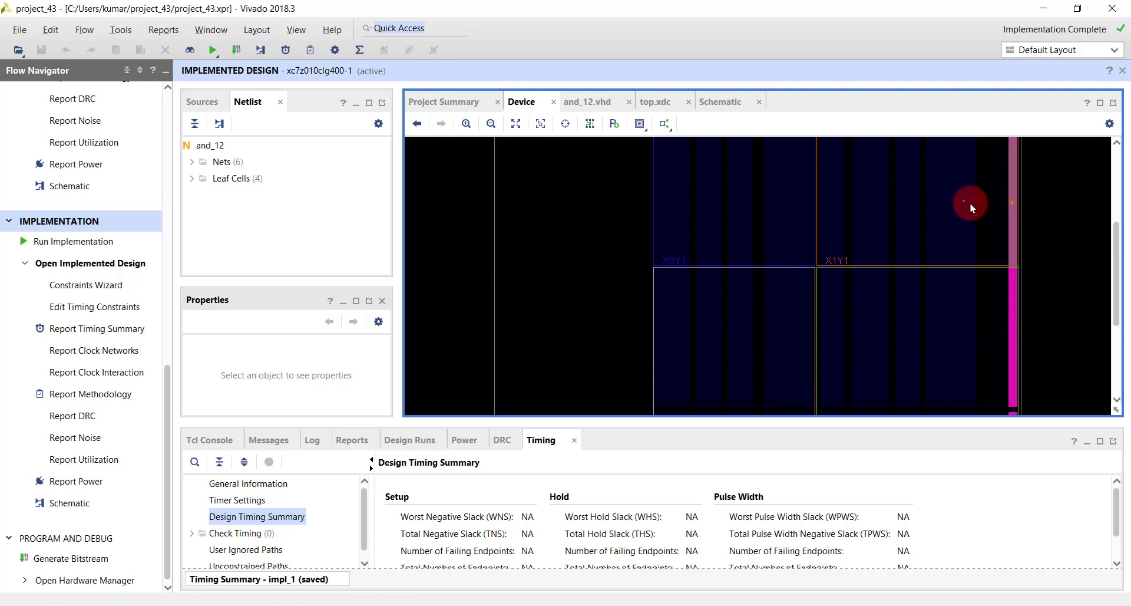
{"action": "scroll", "coordinate": [974, 201], "scroll_direction": "up", "scroll_amount": 2}
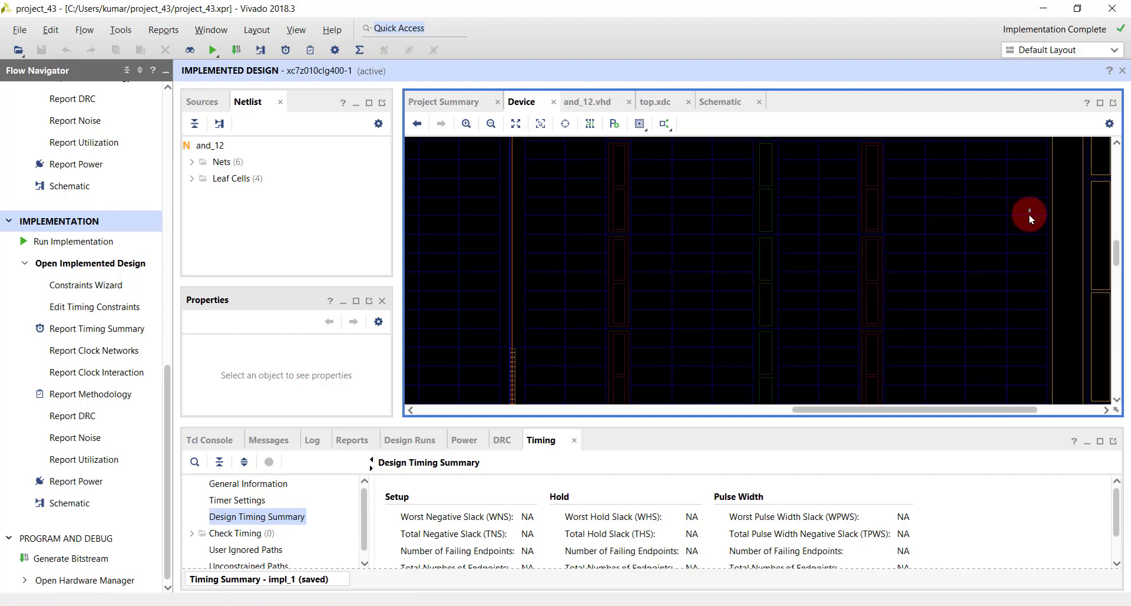
{"action": "left_click_drag", "start_coordinate": [858, 409], "coordinate": [919, 409]}
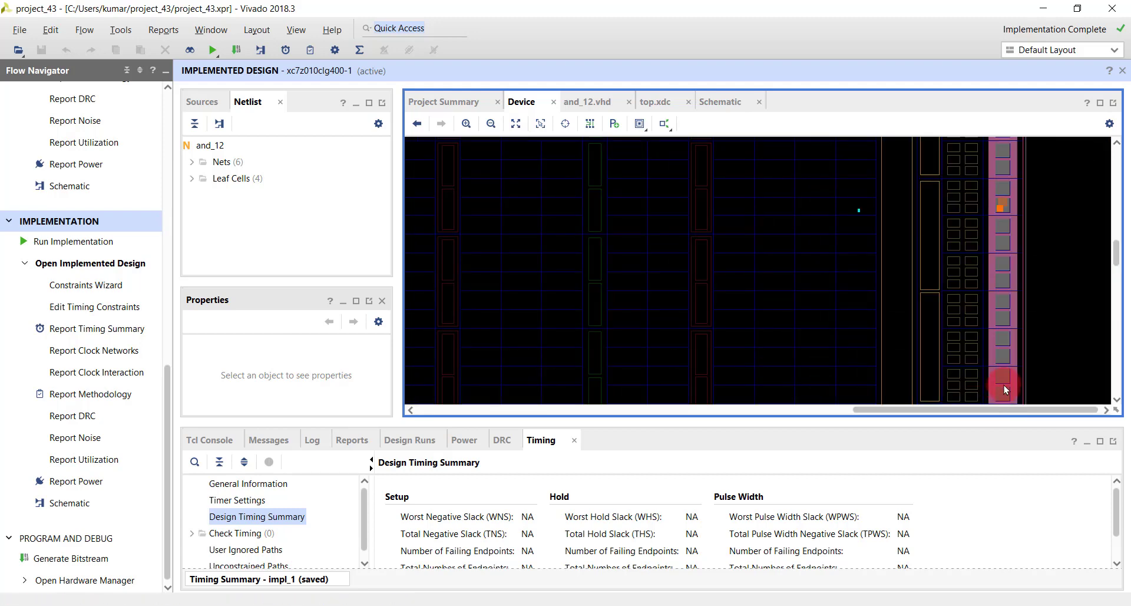
{"action": "scroll", "coordinate": [1009, 221], "scroll_direction": "up", "scroll_amount": 3}
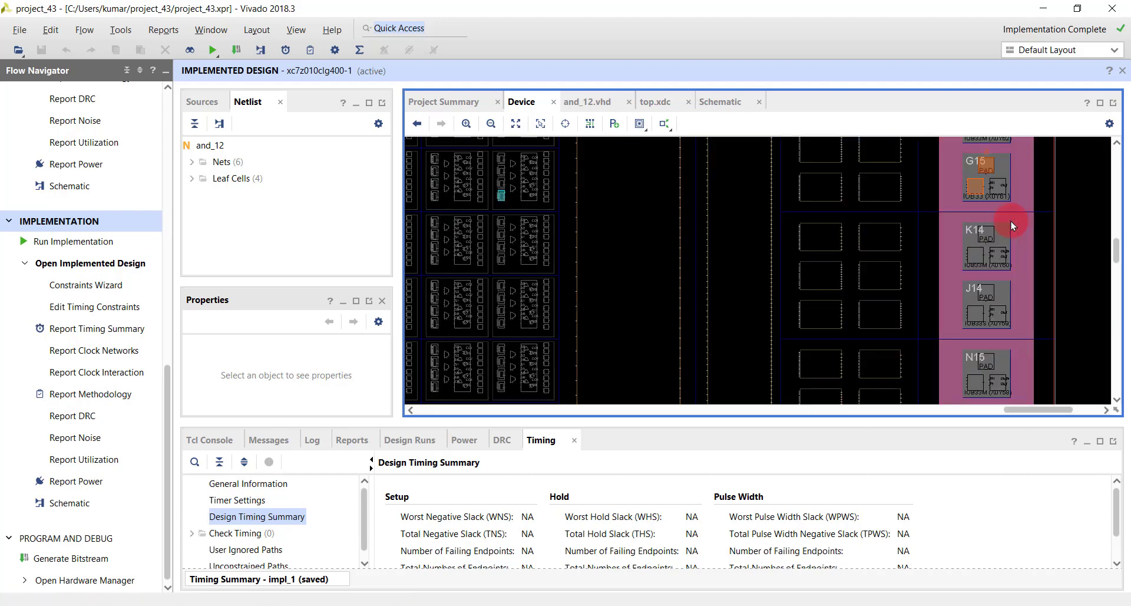
{"action": "scroll", "coordinate": [996, 211], "scroll_direction": "up", "scroll_amount": 2}
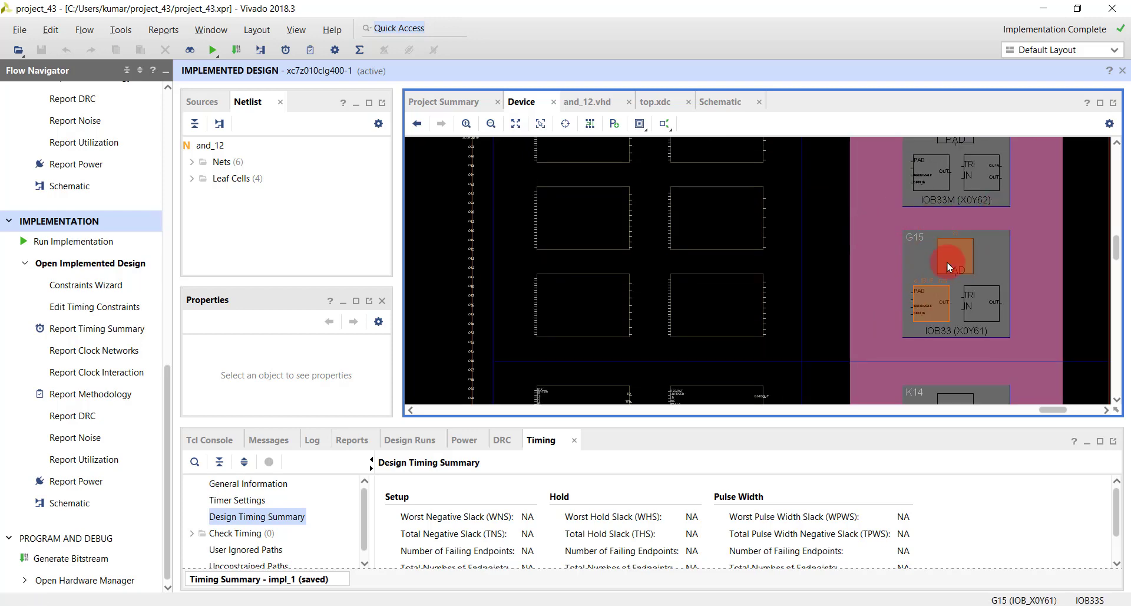
Step: Locate the I/O site D18 assigned to output port y in the device layout and inspect its pad
{"action": "scroll", "coordinate": [958, 245], "scroll_direction": "down", "scroll_amount": 3}
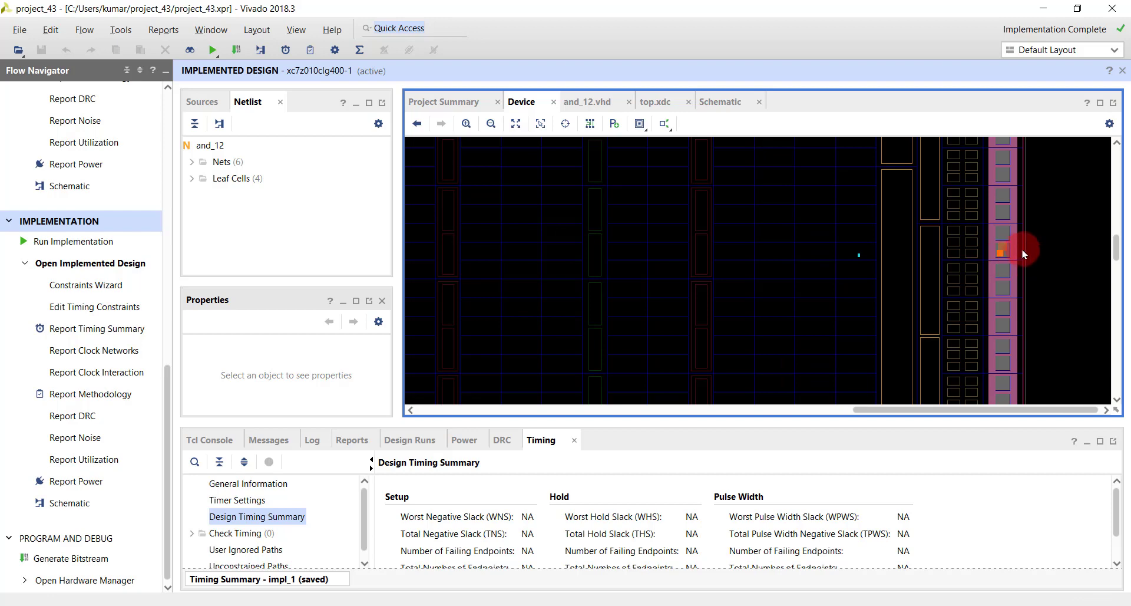
{"action": "scroll", "coordinate": [1020, 243], "scroll_direction": "down", "scroll_amount": 3}
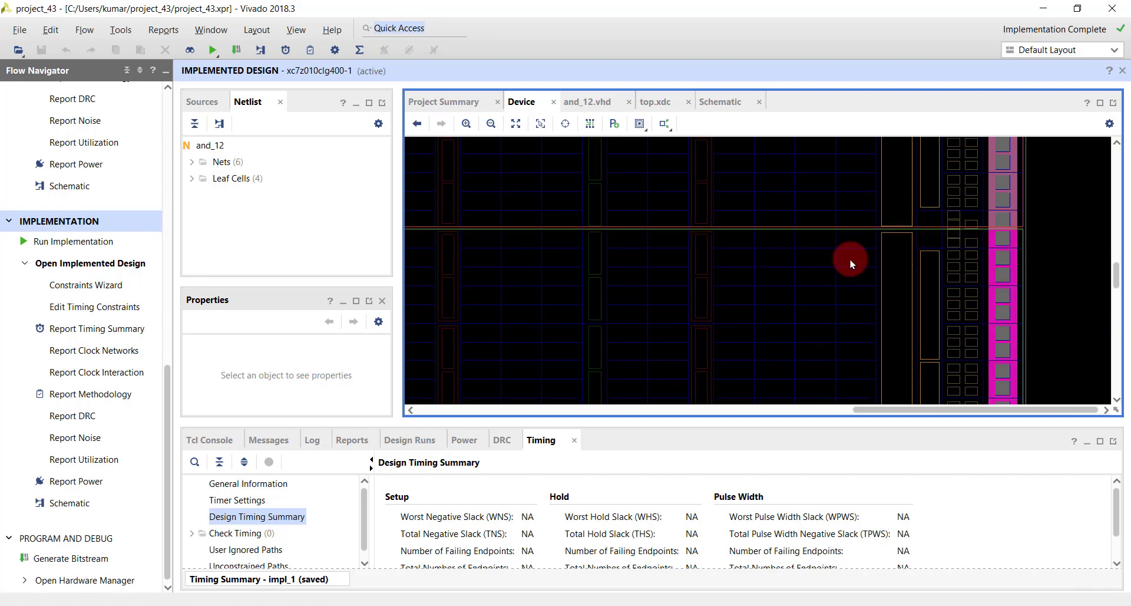
{"action": "scroll", "coordinate": [851, 259], "scroll_direction": "down", "scroll_amount": 3}
{"action": "scroll", "coordinate": [1019, 204], "scroll_direction": "up", "scroll_amount": 3}
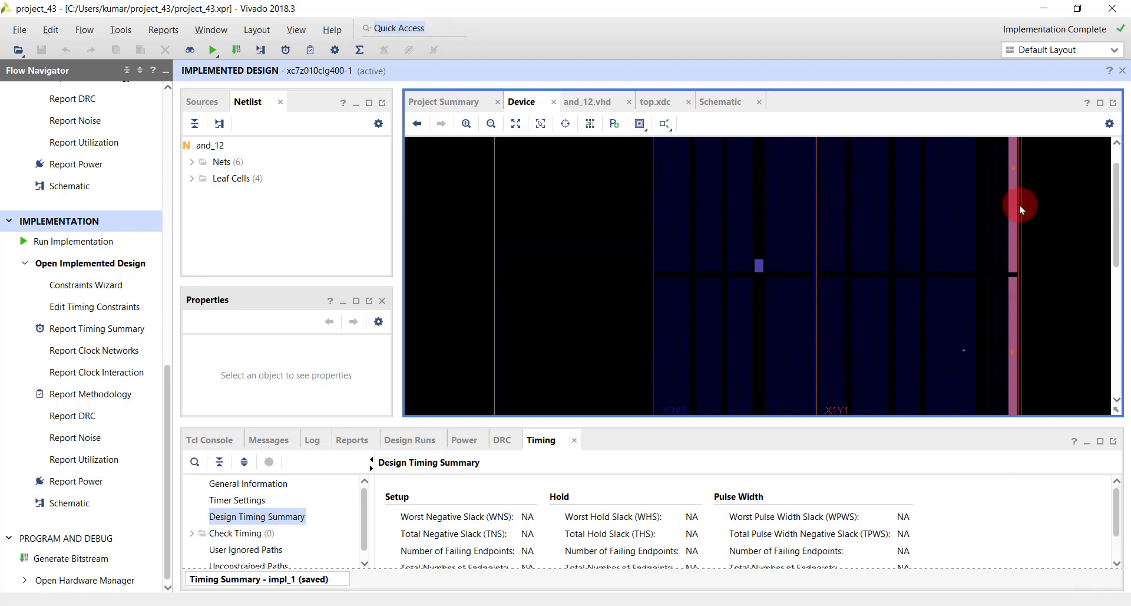
{"action": "scroll", "coordinate": [1022, 176], "scroll_direction": "up", "scroll_amount": 2}
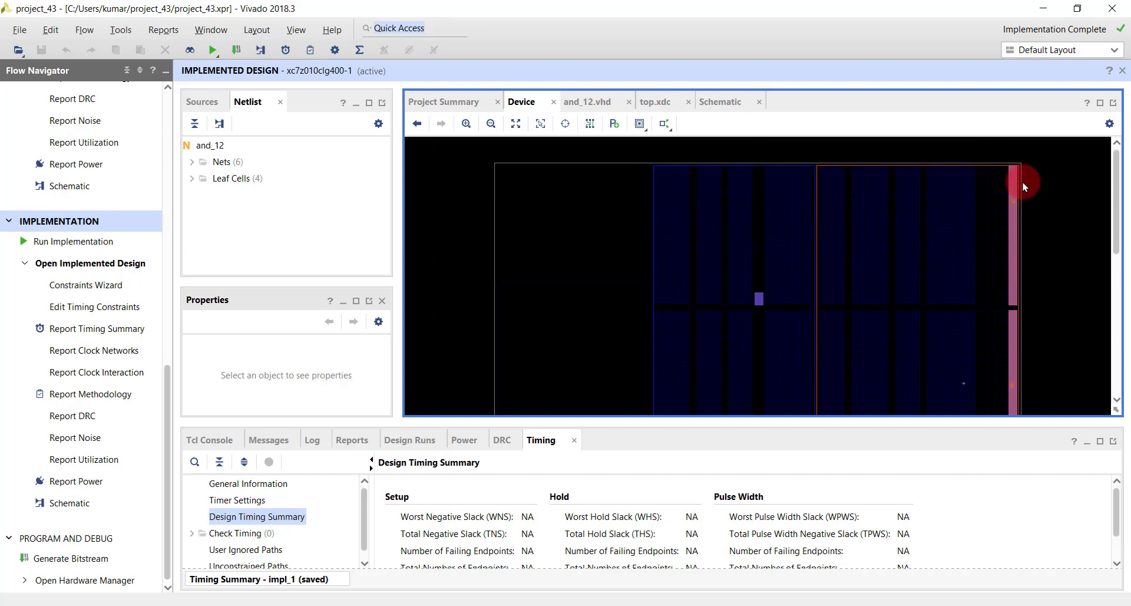
{"action": "scroll", "coordinate": [1013, 200], "scroll_direction": "up", "scroll_amount": 3}
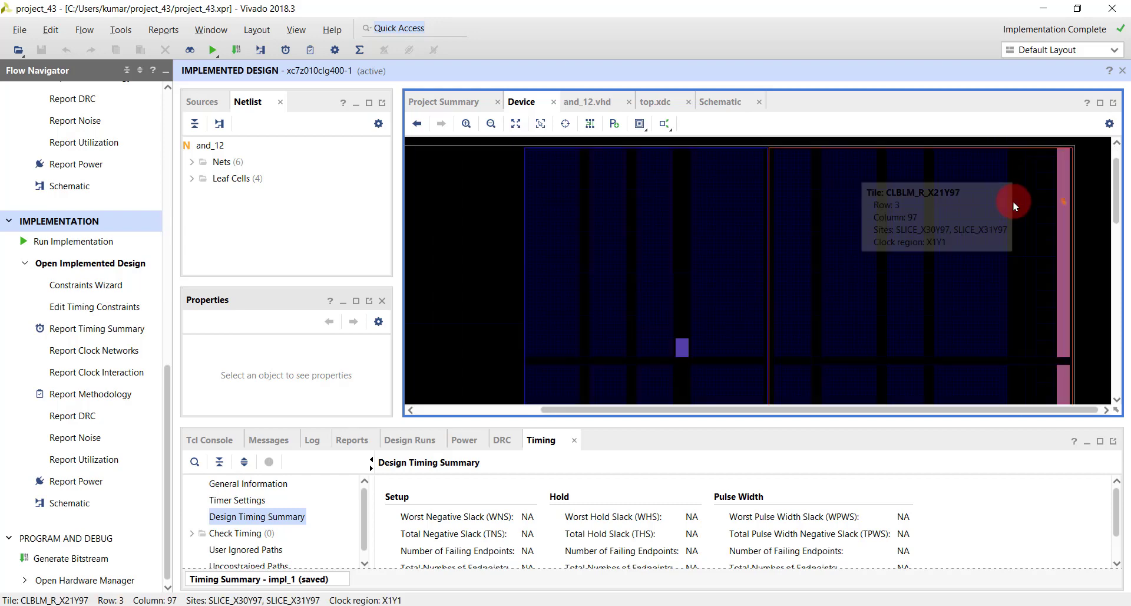
{"action": "scroll", "coordinate": [1108, 207], "scroll_direction": "up", "scroll_amount": 3}
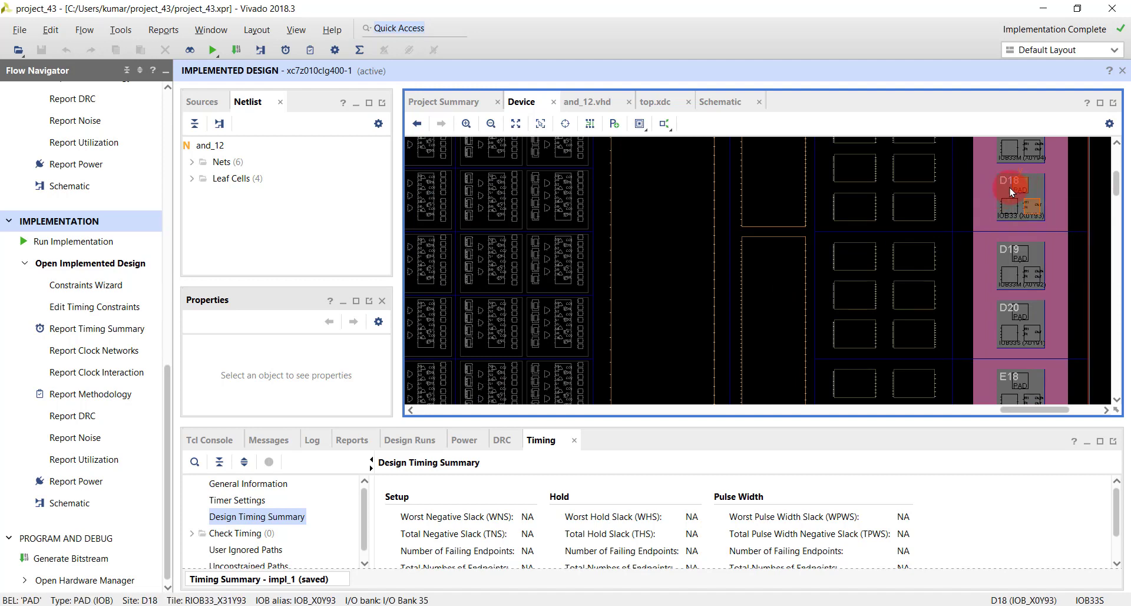
{"action": "mouse_move", "coordinate": [1003, 188]}
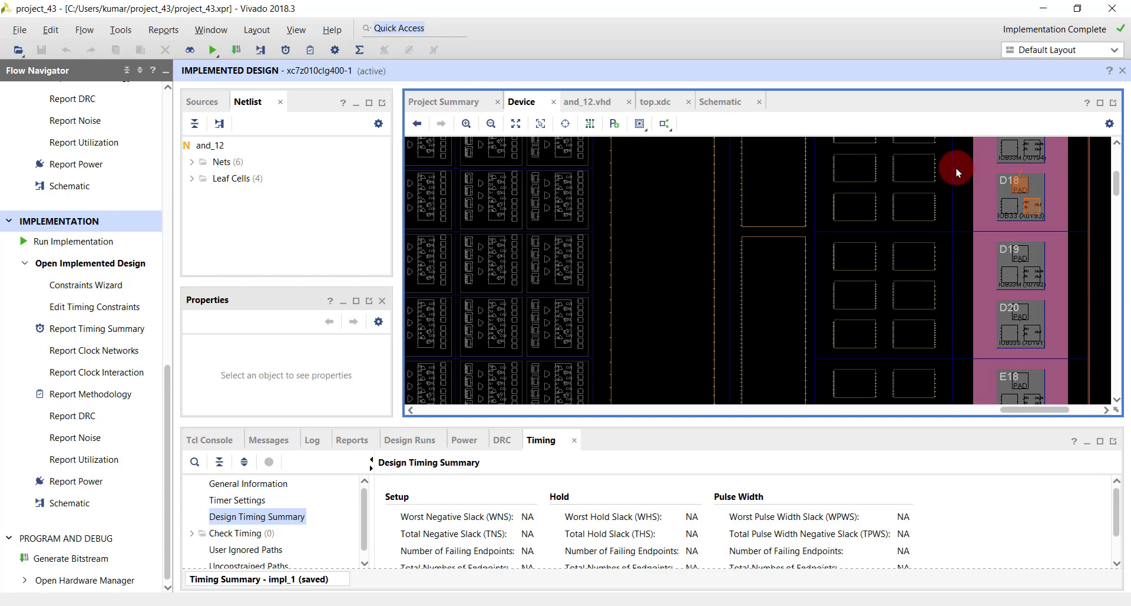
{"action": "mouse_move", "coordinate": [956, 167]}
Step: Locate the I/O site P15 assigned to input port b in the device layout and inspect its details
{"action": "scroll", "coordinate": [1051, 225], "scroll_direction": "down", "scroll_amount": 5}
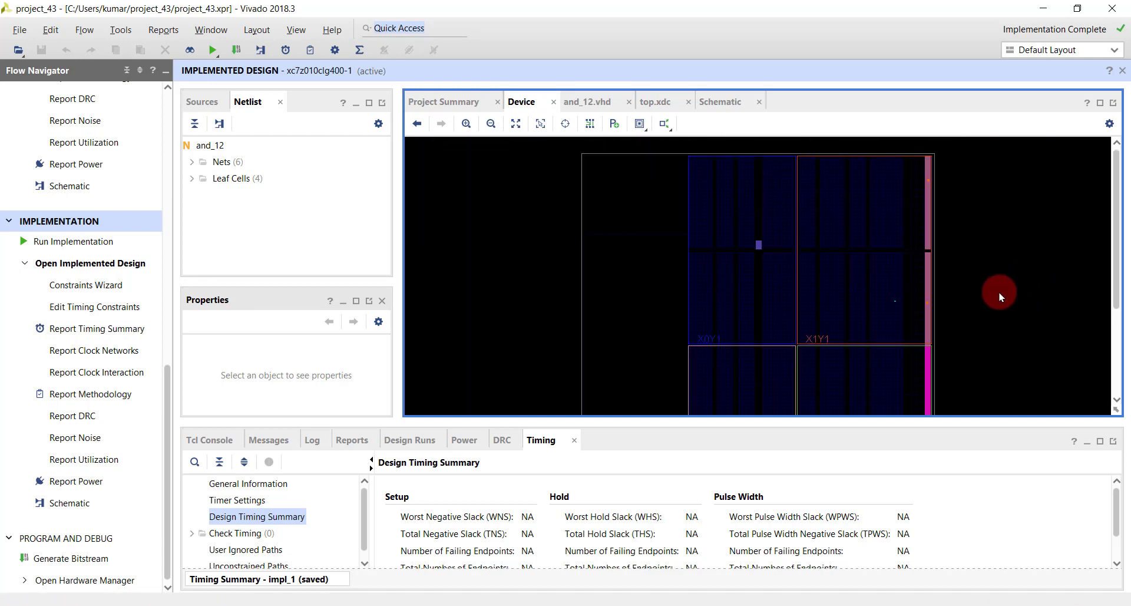
{"action": "scroll", "coordinate": [965, 317], "scroll_direction": "down", "scroll_amount": 2}
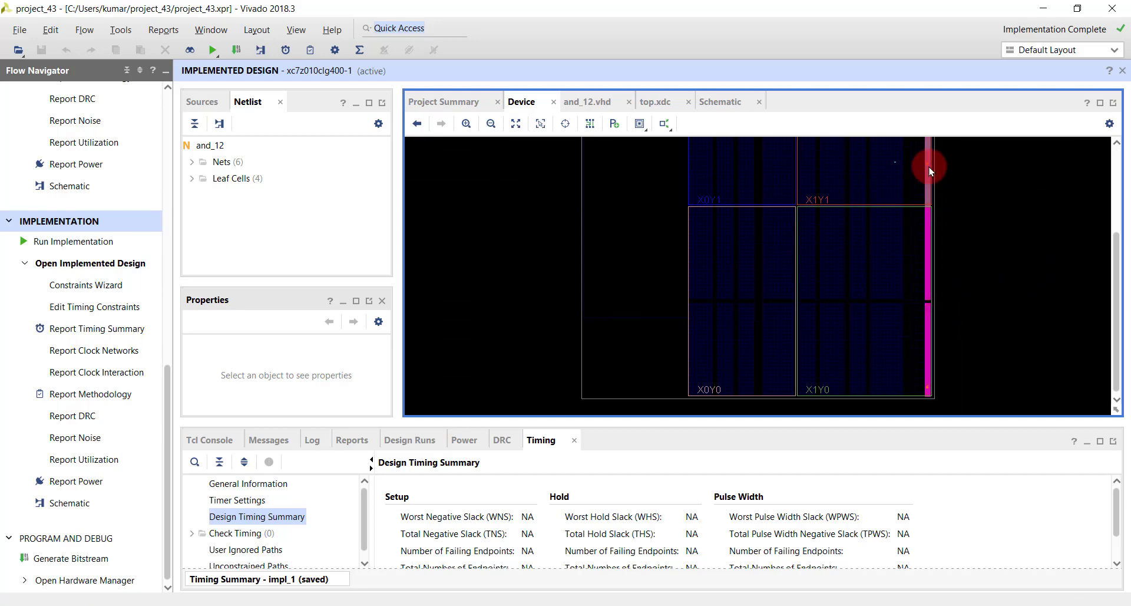
{"action": "scroll", "coordinate": [854, 155], "scroll_direction": "up", "scroll_amount": 2}
{"action": "scroll", "coordinate": [1055, 203], "scroll_direction": "down", "scroll_amount": 1}
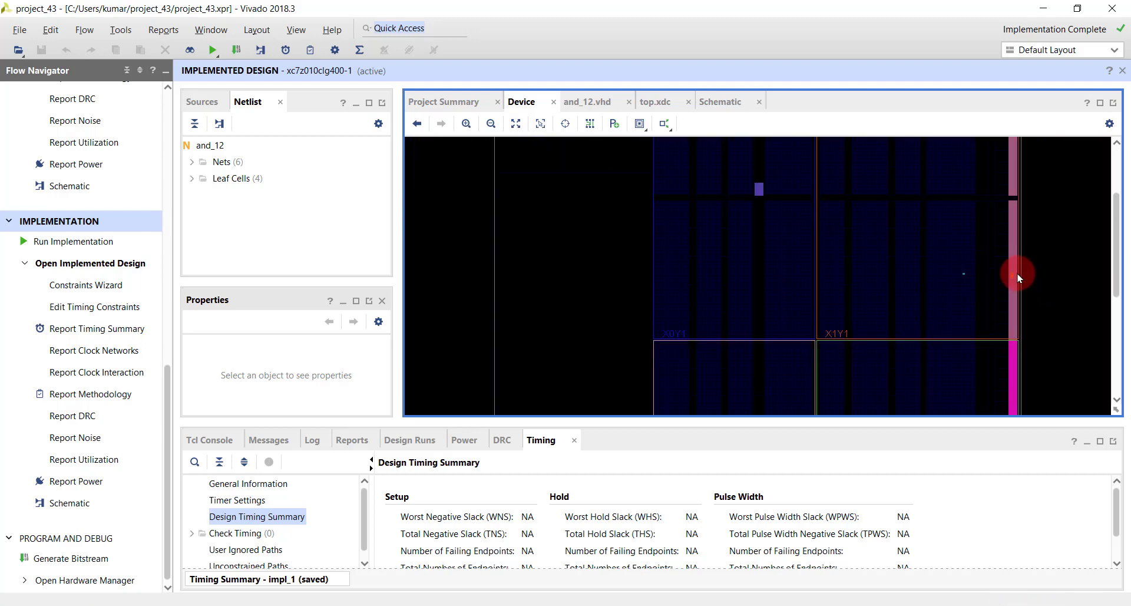
{"action": "scroll", "coordinate": [1017, 273], "scroll_direction": "up", "scroll_amount": 2}
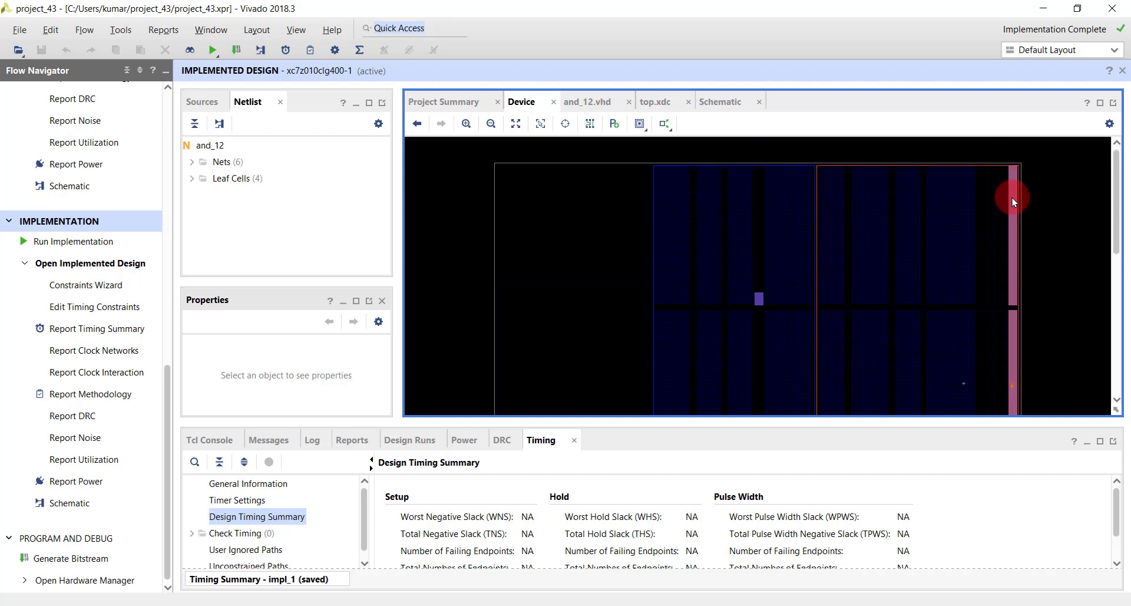
{"action": "scroll", "coordinate": [1012, 200], "scroll_direction": "down", "scroll_amount": 3}
{"action": "scroll", "coordinate": [1017, 285], "scroll_direction": "up", "scroll_amount": 3}
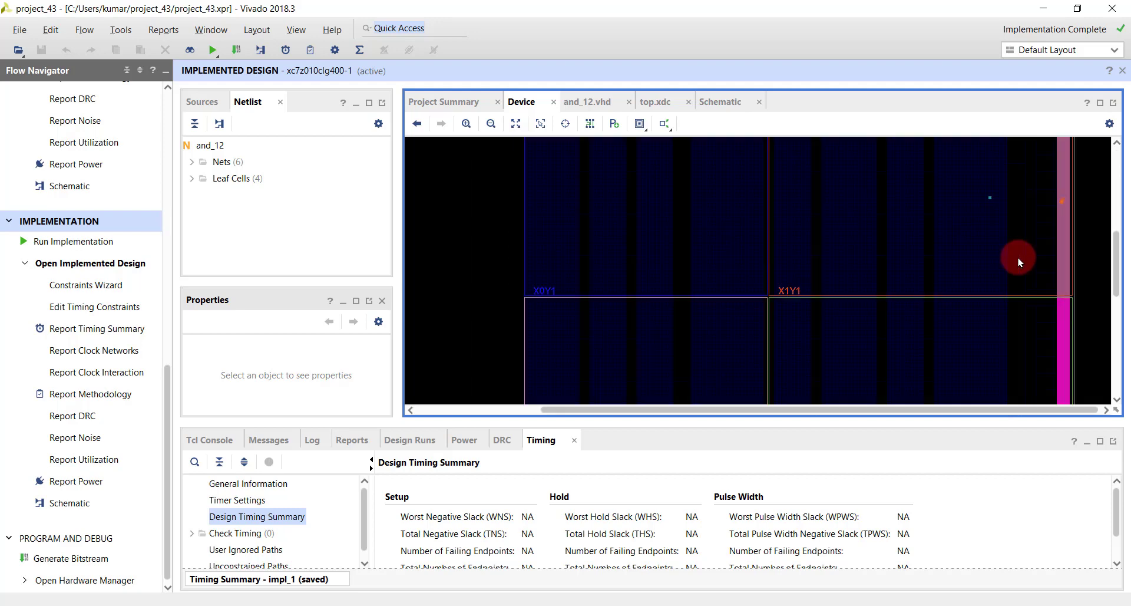
{"action": "scroll", "coordinate": [1099, 312], "scroll_direction": "up", "scroll_amount": 3}
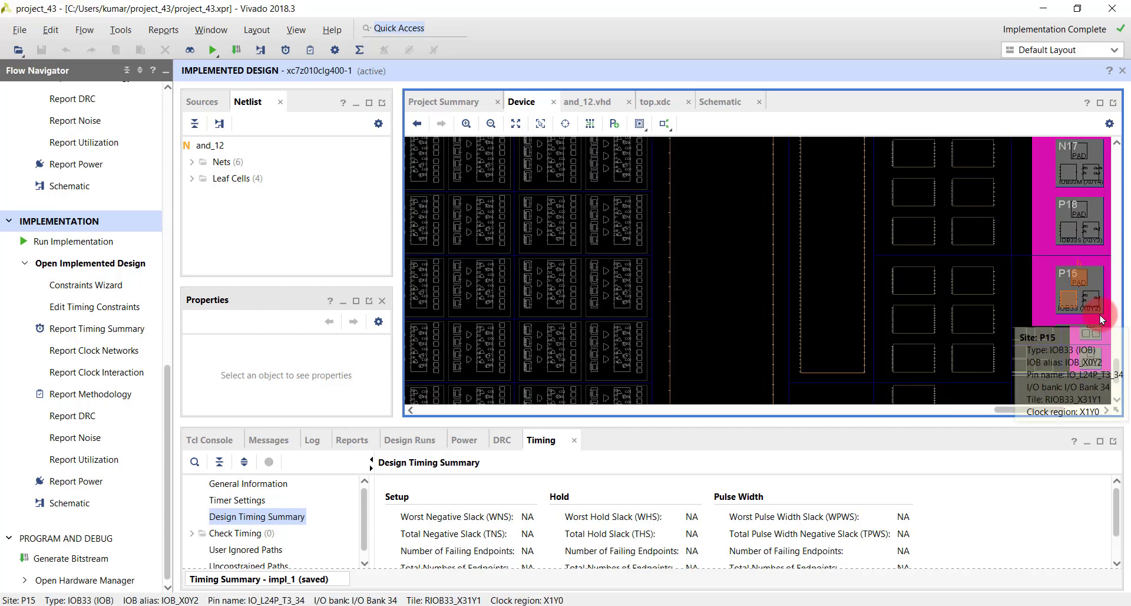
Step: Locate the placed LUT cell y_OBUF_inst_i_1 in the device layout and inspect its cell details
{"action": "scroll", "coordinate": [1051, 251], "scroll_direction": "down", "scroll_amount": 5}
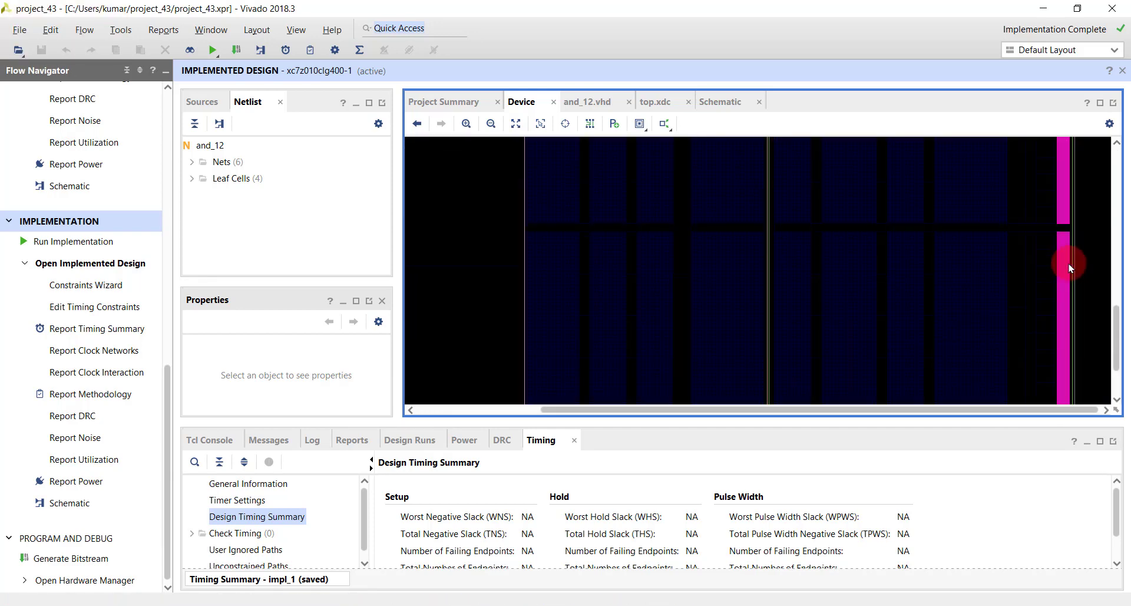
{"action": "scroll", "coordinate": [1059, 271], "scroll_direction": "up", "scroll_amount": 3}
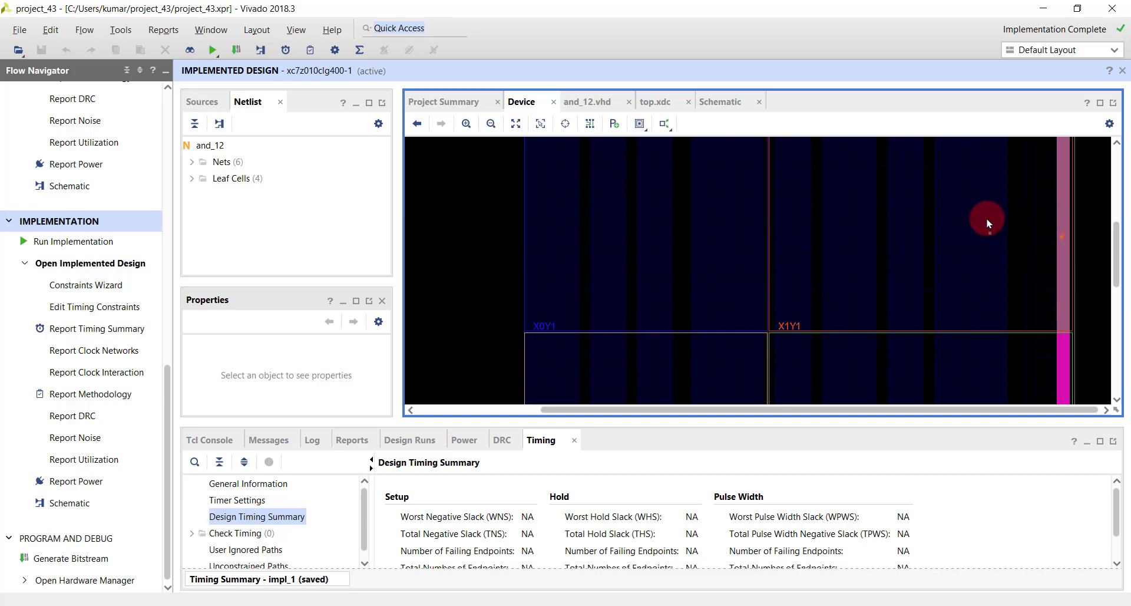
{"action": "scroll", "coordinate": [994, 236], "scroll_direction": "up", "scroll_amount": 5}
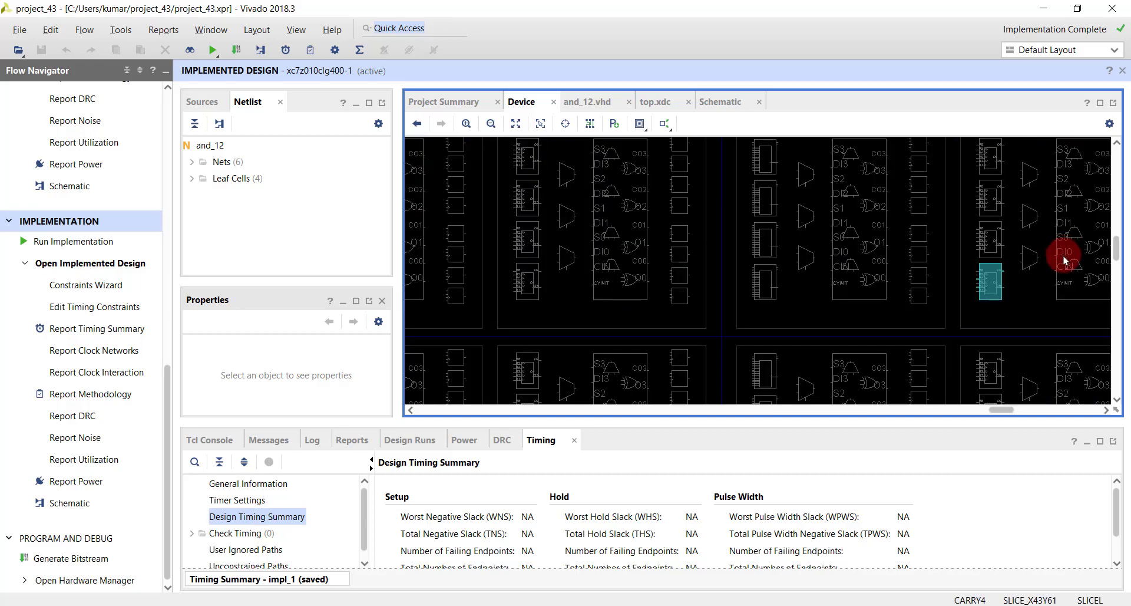
{"action": "scroll", "coordinate": [1037, 282], "scroll_direction": "up", "scroll_amount": 5}
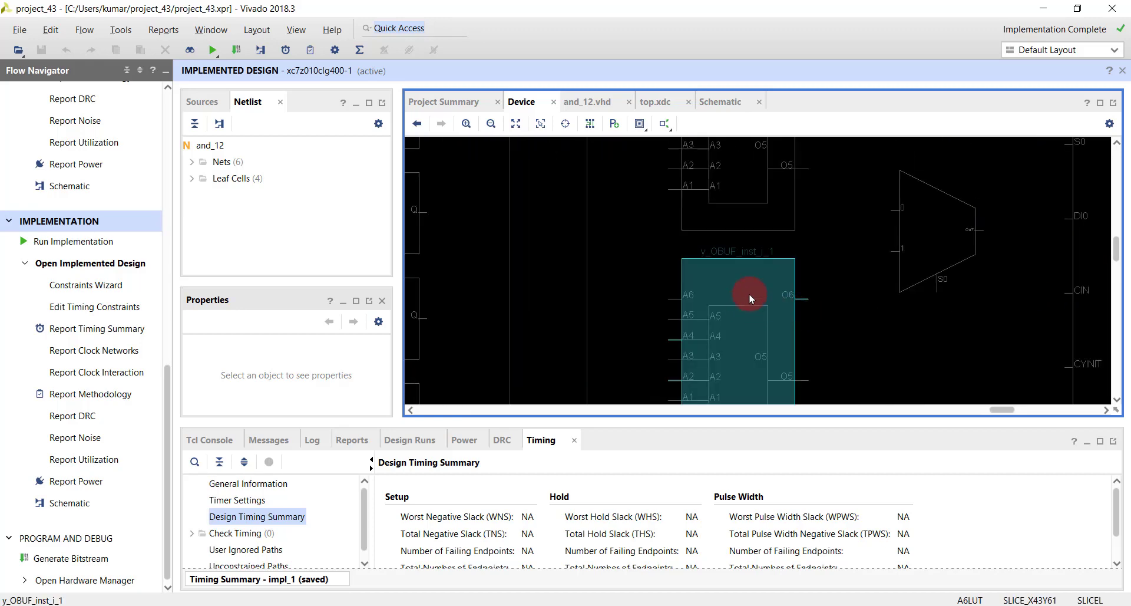
{"action": "scroll", "coordinate": [751, 295], "scroll_direction": "down", "scroll_amount": 3}
{"action": "scroll", "coordinate": [773, 268], "scroll_direction": "up", "scroll_amount": 1}
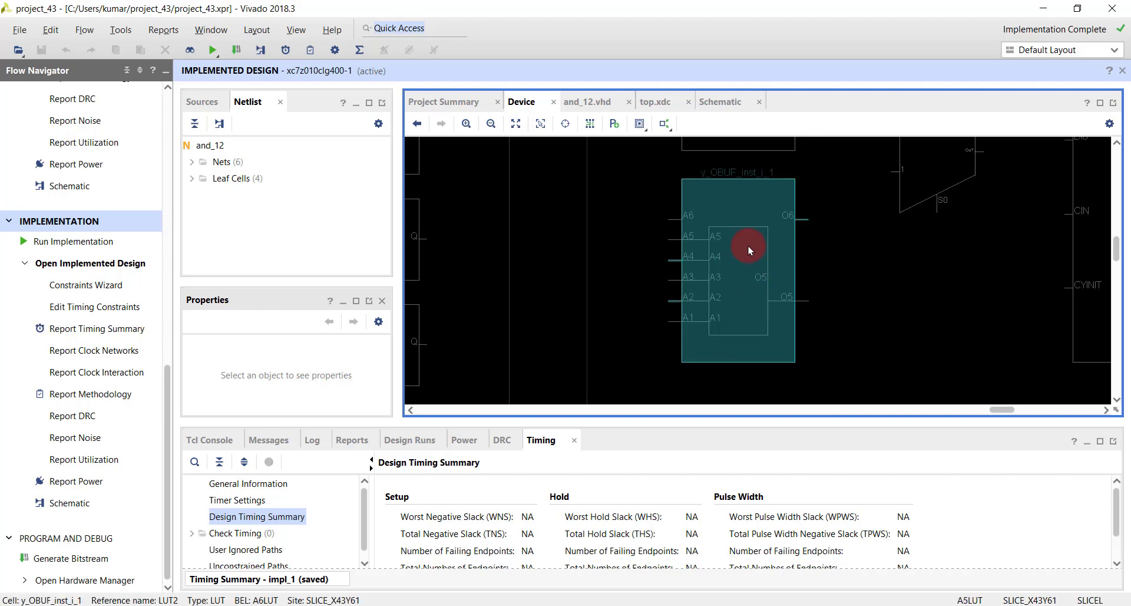
{"action": "mouse_move", "coordinate": [748, 245]}
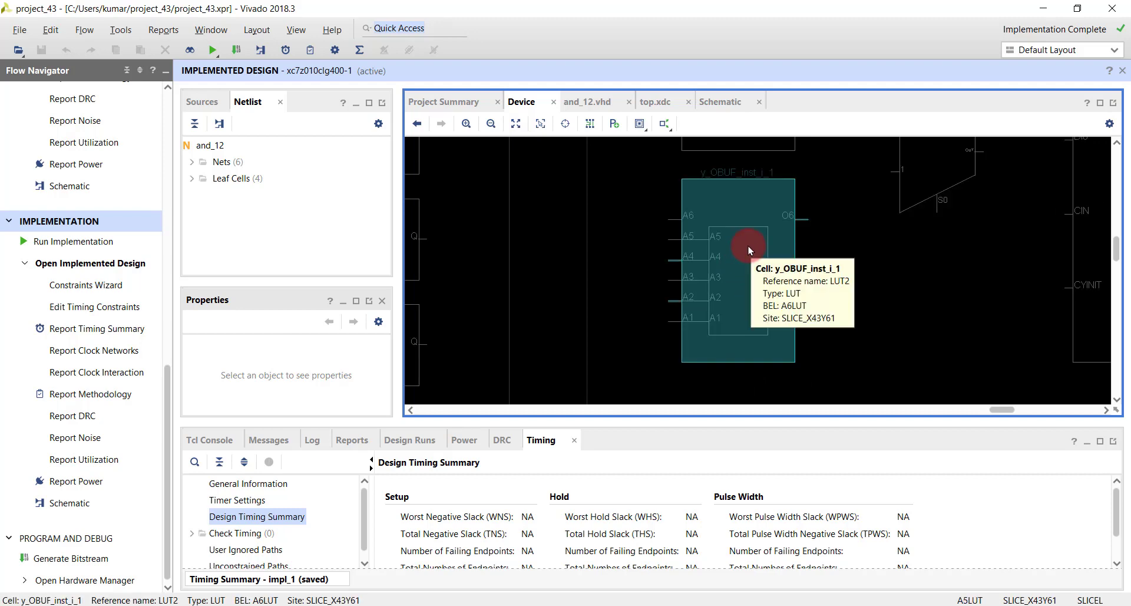
{"action": "scroll", "coordinate": [748, 246], "scroll_direction": "down", "scroll_amount": 5}
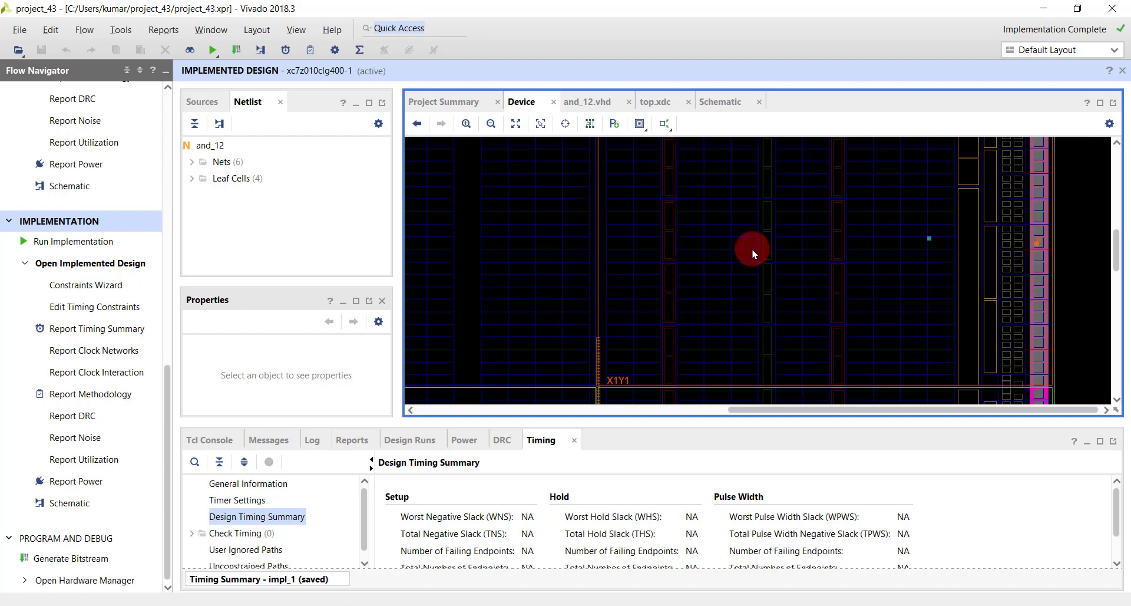
{"action": "scroll", "coordinate": [752, 250], "scroll_direction": "down", "scroll_amount": 4}
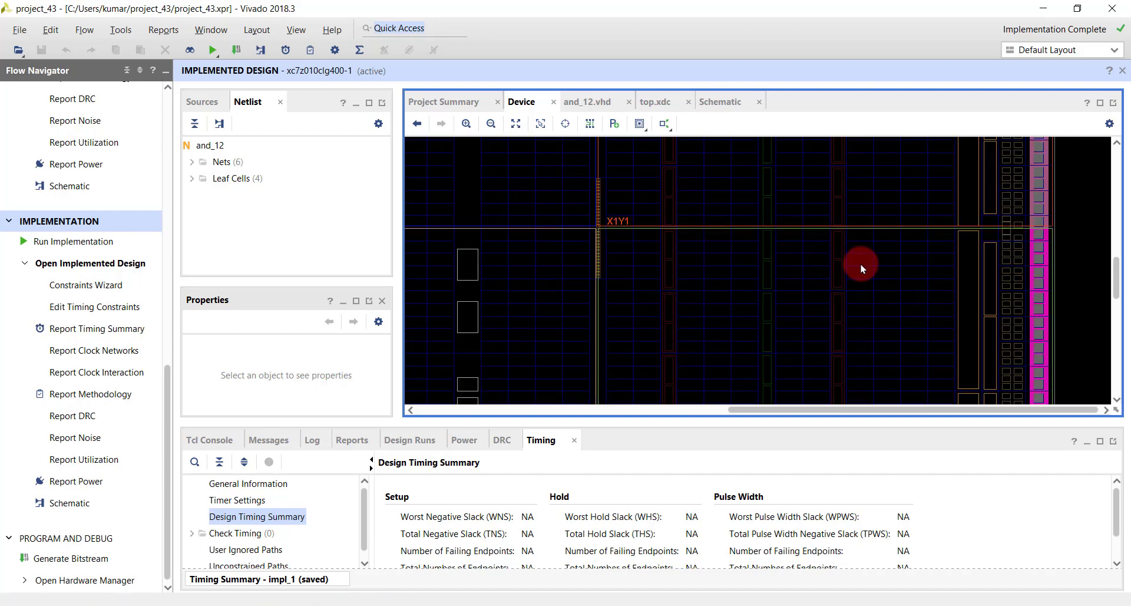
{"action": "scroll", "coordinate": [879, 264], "scroll_direction": "up", "scroll_amount": 4}
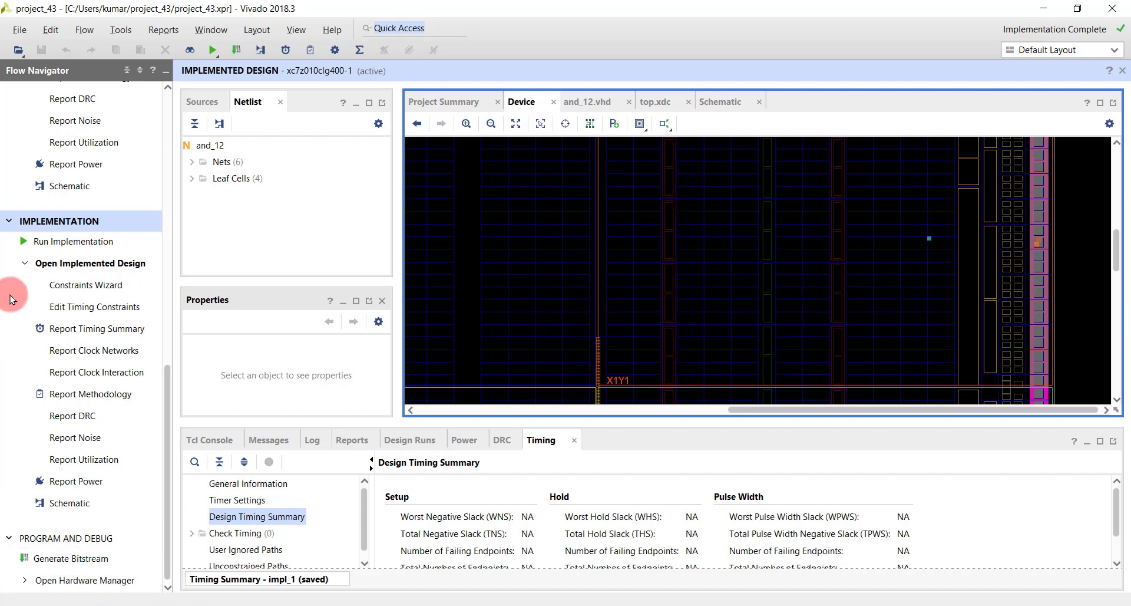
Step: Collapse the Implementation, Synthesis and RTL Analysis sections of the design flow
{"action": "left_click", "coordinate": [10, 220]}
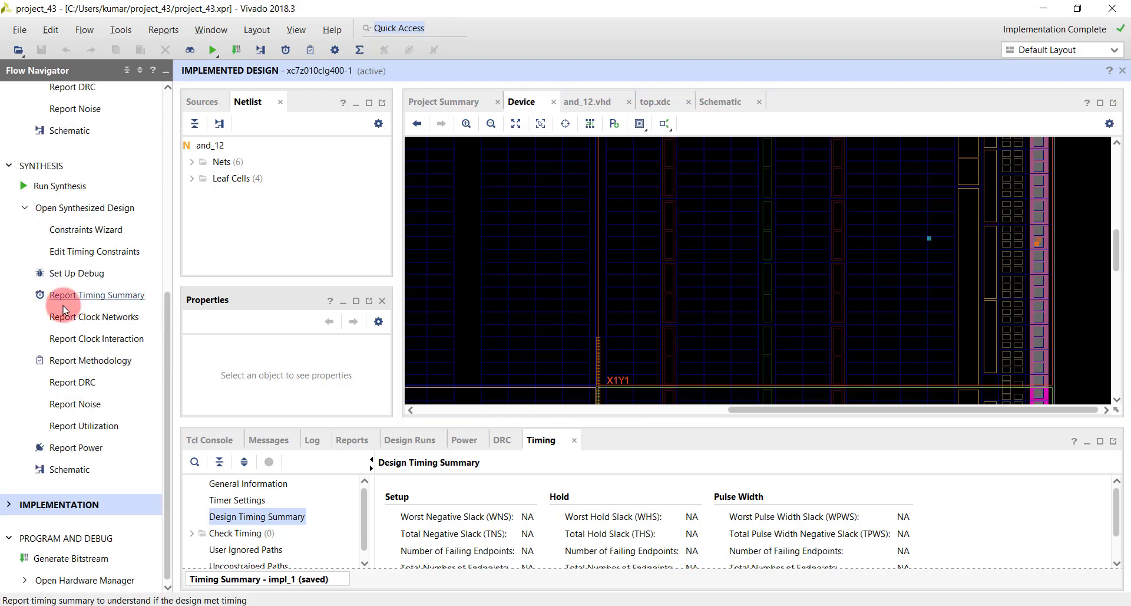
{"action": "left_click", "coordinate": [10, 173]}
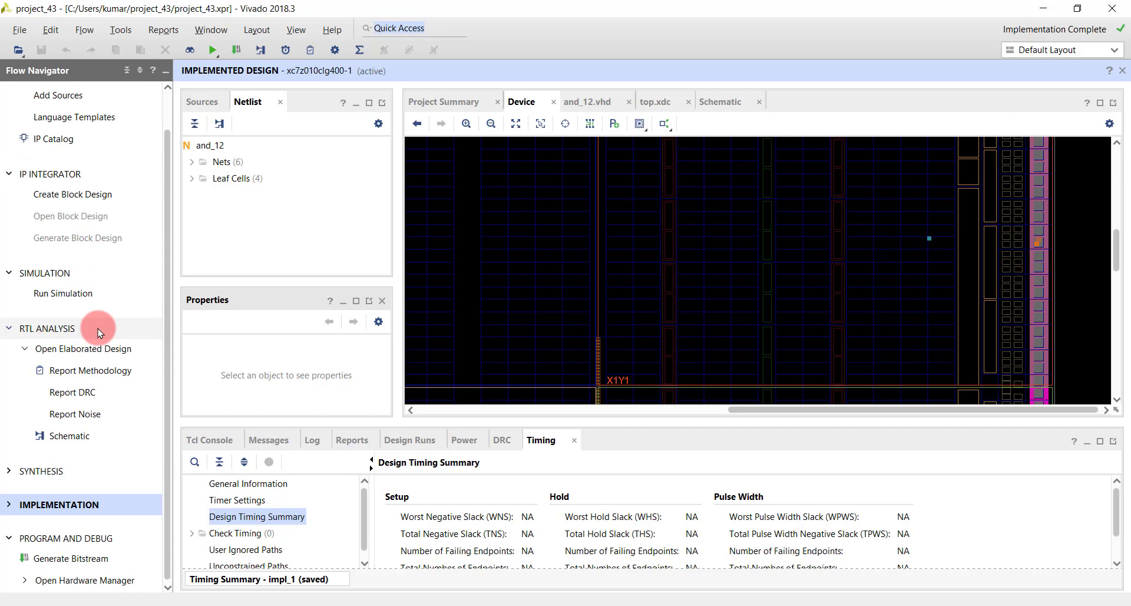
{"action": "left_click", "coordinate": [10, 331]}
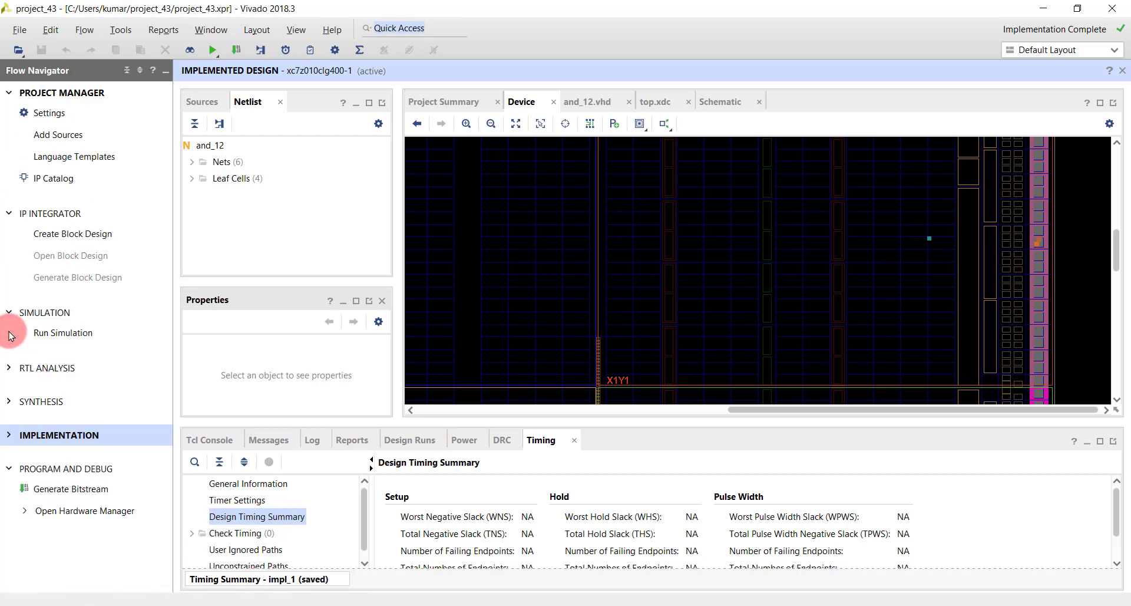
Step: Tidy the design flow by collapsing IP Integrator, and launch the post-synthesis functional simulation of and_12
{"action": "left_click", "coordinate": [10, 312]}
{"action": "left_click", "coordinate": [10, 213]}
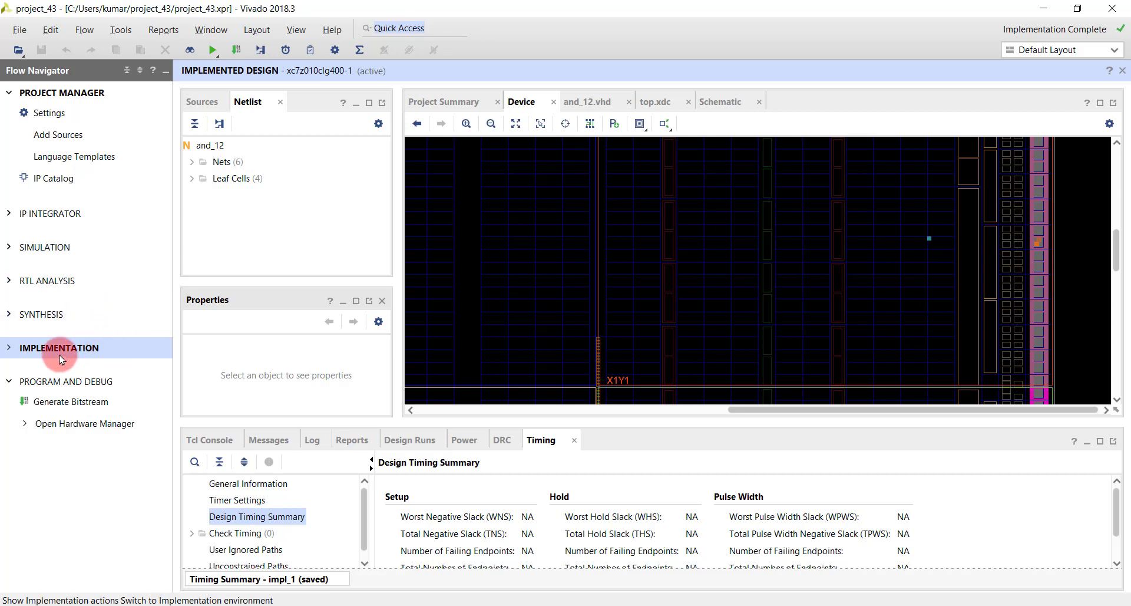
{"action": "left_click", "coordinate": [8, 248]}
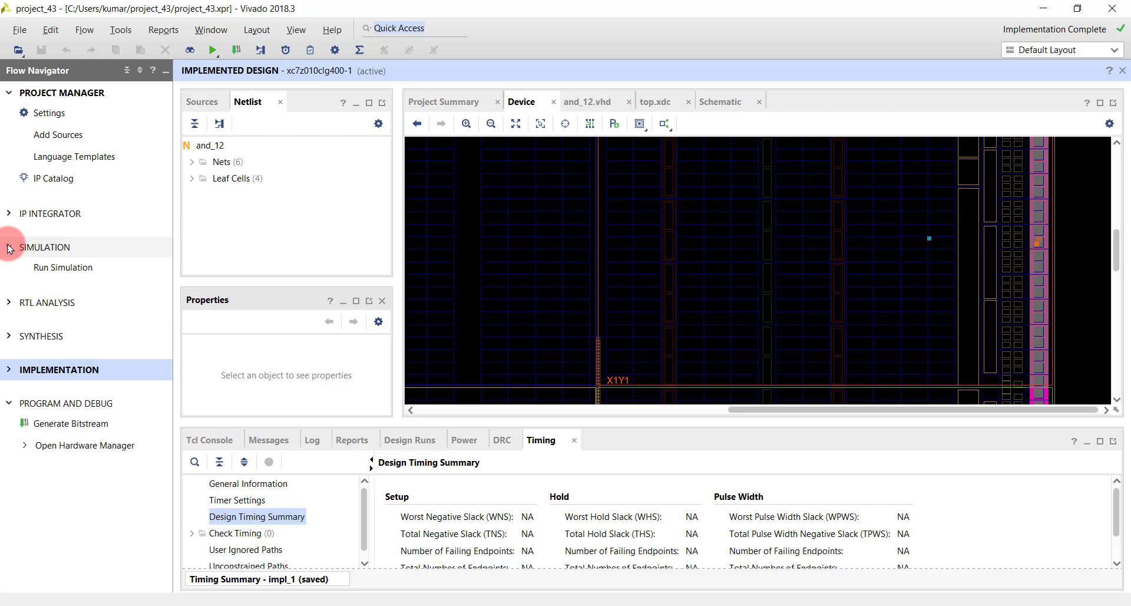
{"action": "left_click", "coordinate": [64, 269]}
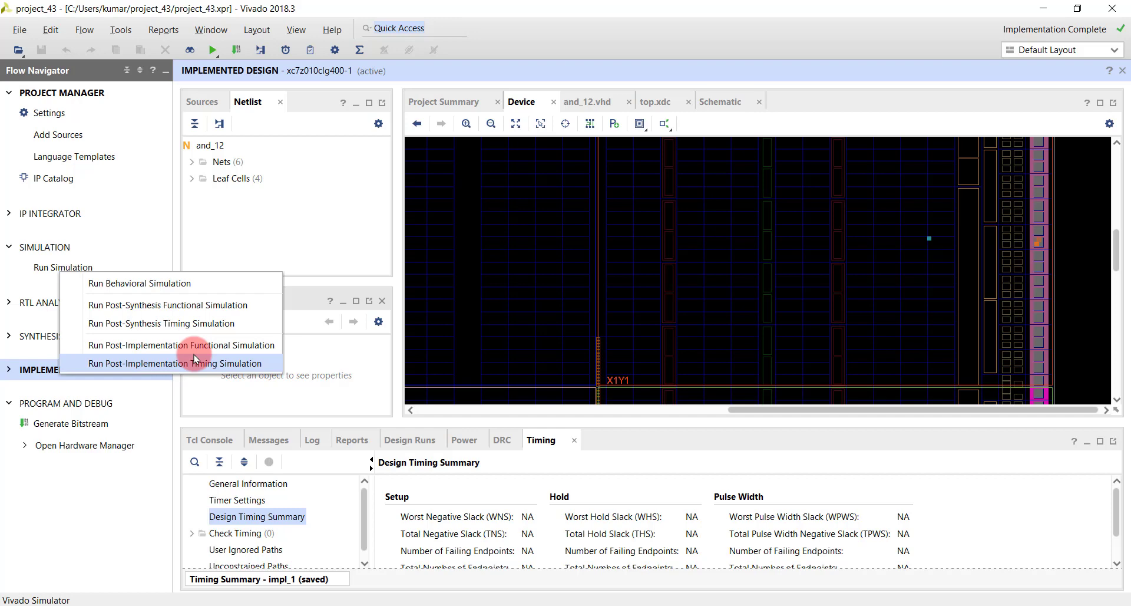
{"action": "left_click", "coordinate": [172, 311]}
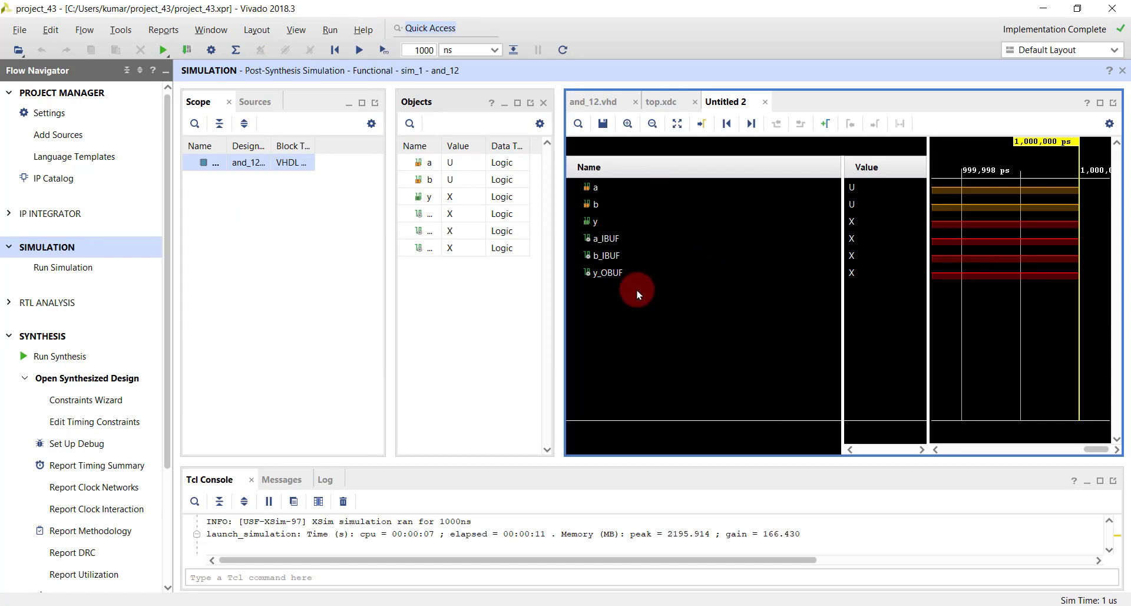
Step: Force a clock on input a in the post-synthesis simulation with leading edge value 1 and trailing edge value 0
{"action": "right_click", "coordinate": [595, 183]}
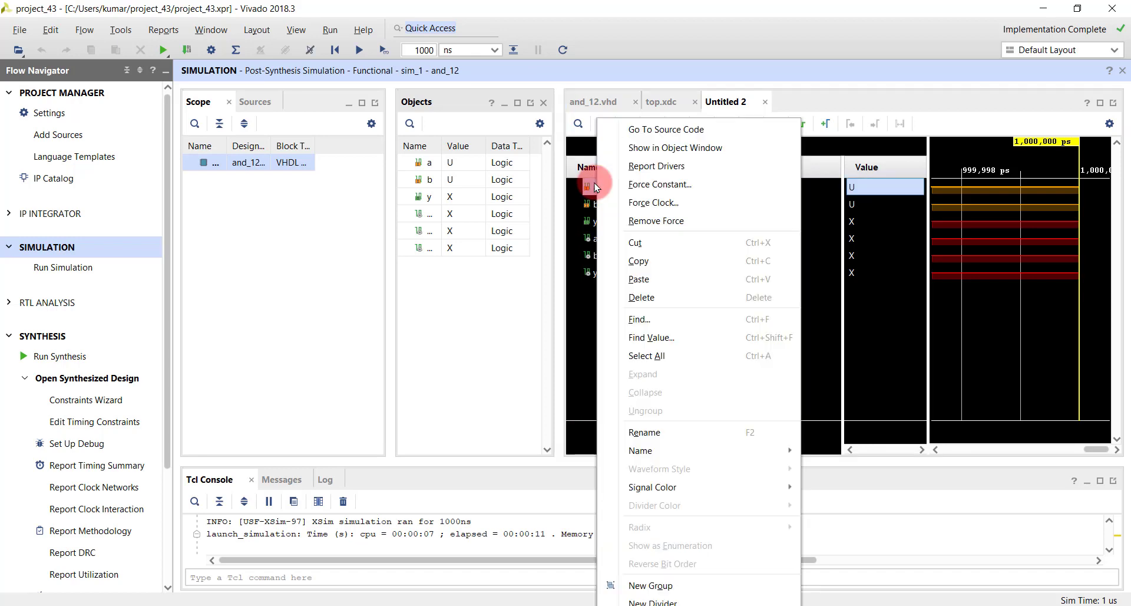
{"action": "left_click", "coordinate": [637, 204]}
{"action": "type", "text": "1"}
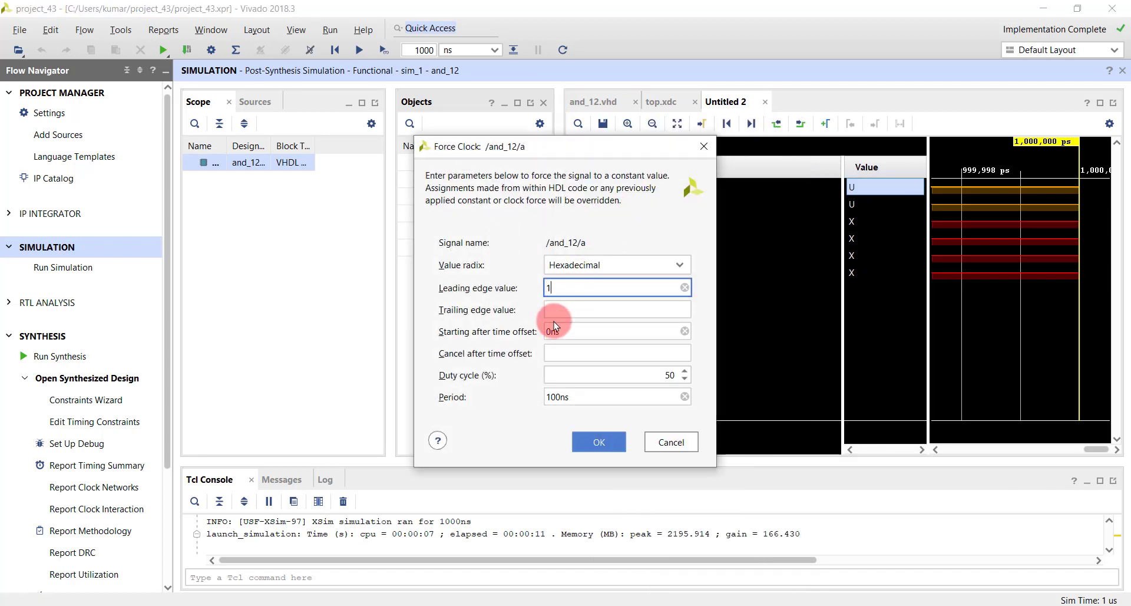
{"action": "left_click", "coordinate": [554, 311]}
{"action": "type", "text": "0"}
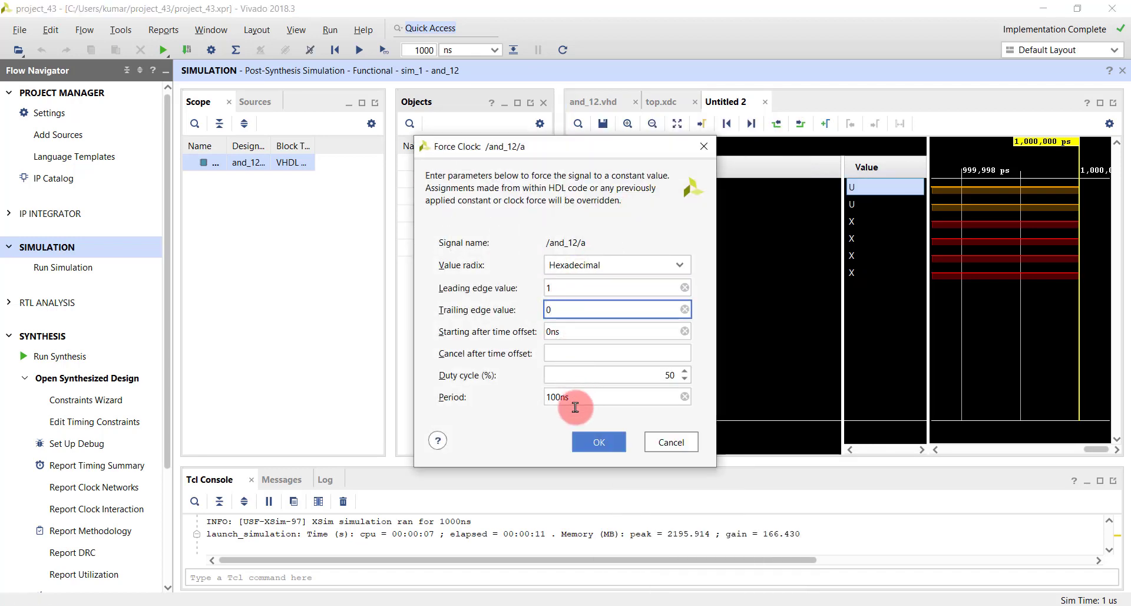
{"action": "left_click", "coordinate": [589, 448]}
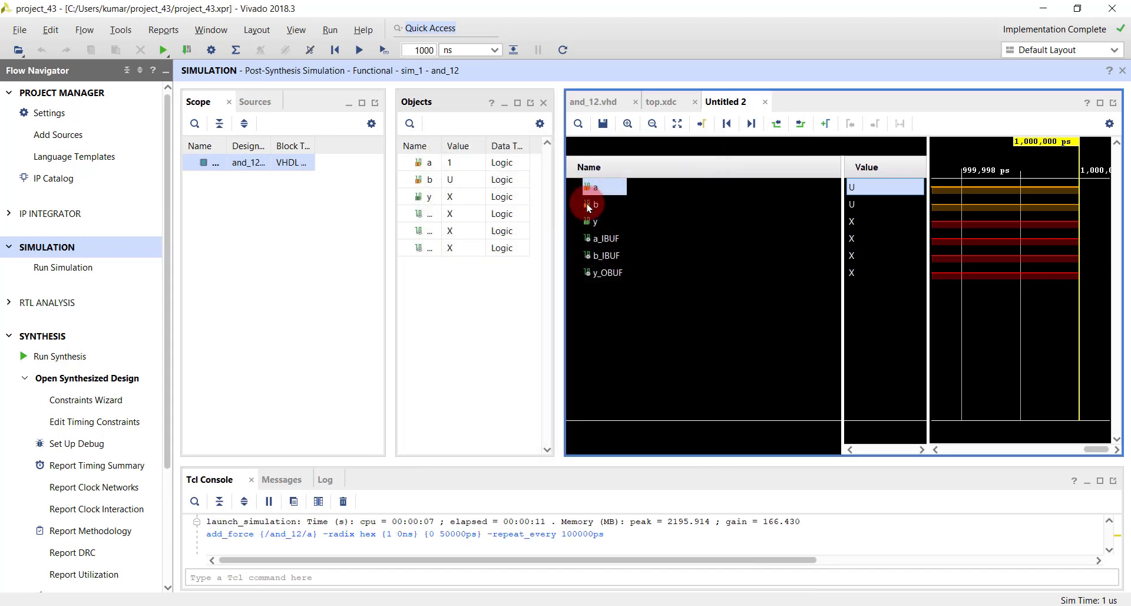
Step: Force a clock on input b in the post-synthesis simulation with leading edge 1, trailing edge 0 and a 300 ns period
{"action": "right_click", "coordinate": [586, 203]}
{"action": "left_click", "coordinate": [646, 202]}
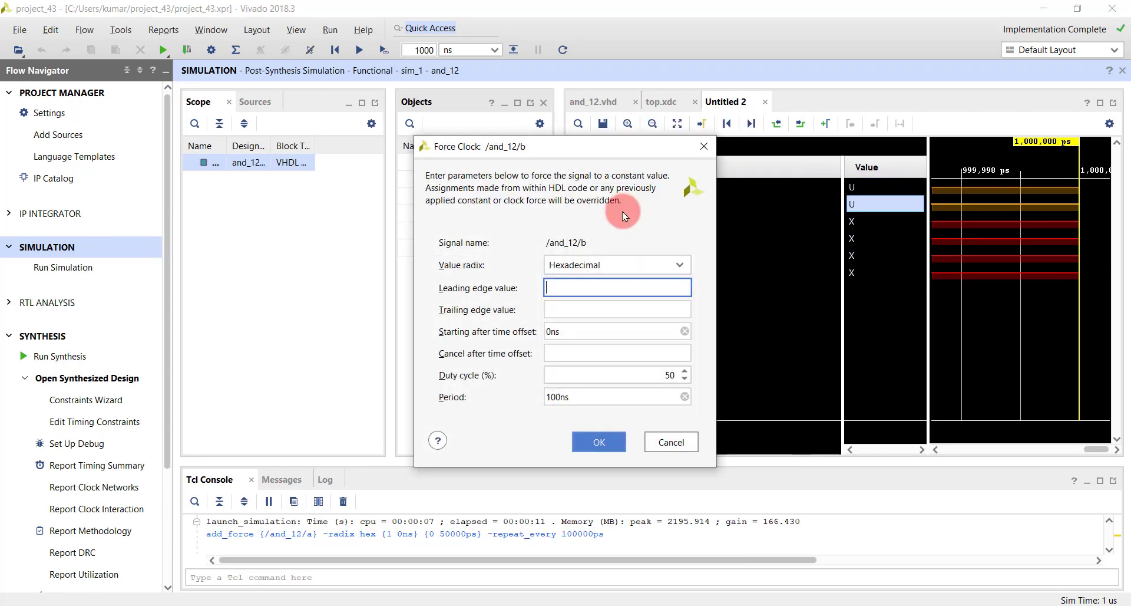
{"action": "type", "text": "1"}
{"action": "left_click", "coordinate": [605, 309]}
{"action": "type", "text": "0"}
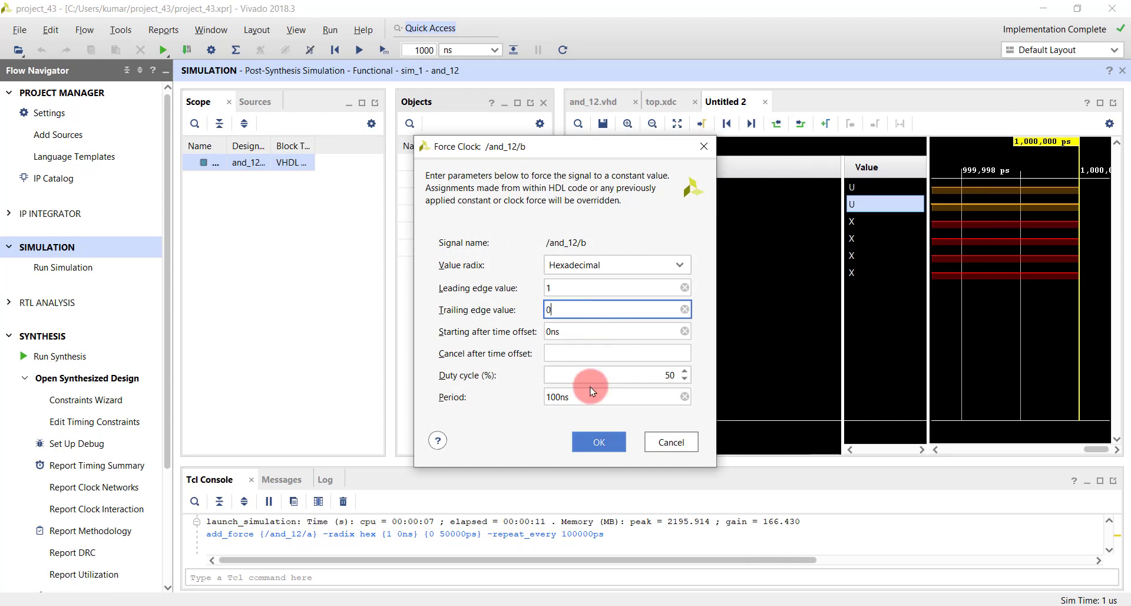
{"action": "left_click", "coordinate": [552, 390]}
{"action": "key", "text": "BackSpace"}
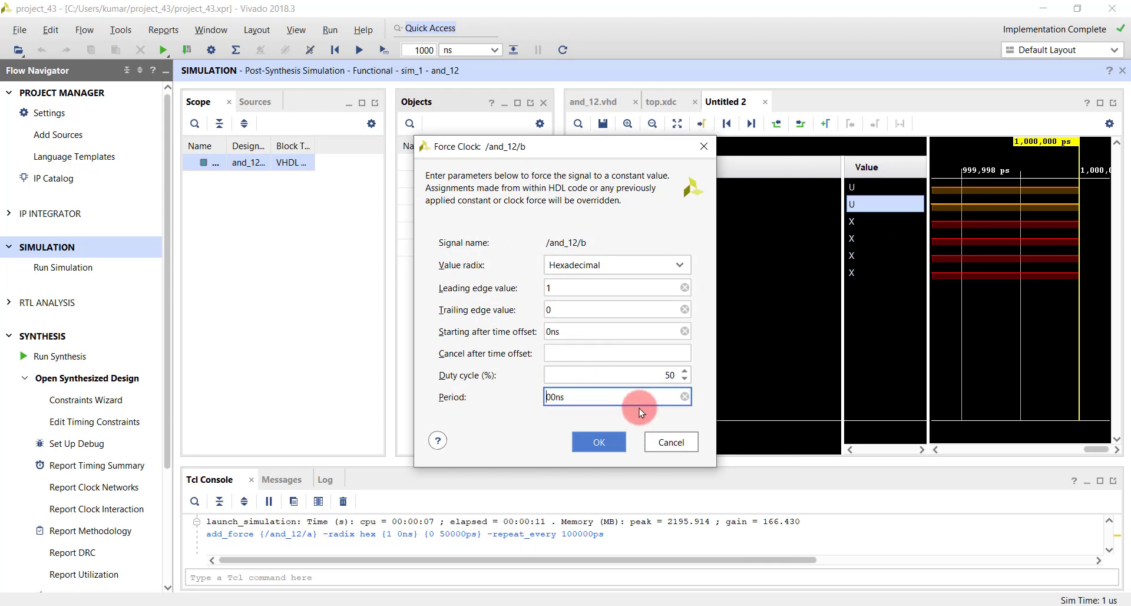
{"action": "type", "text": "3"}
{"action": "left_click", "coordinate": [601, 439]}
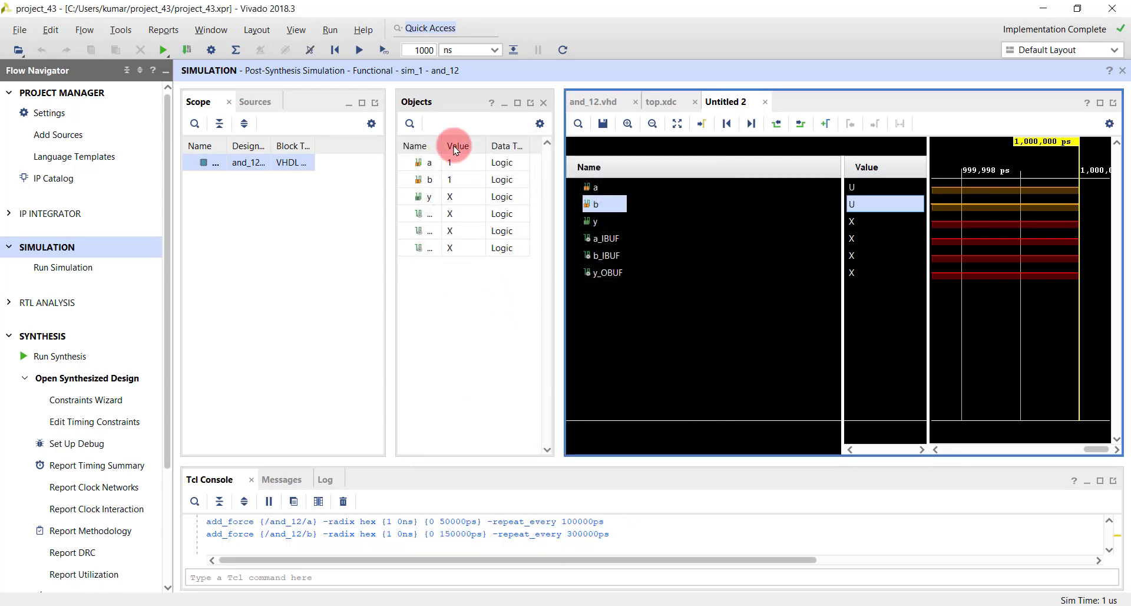
Step: Run the post-synthesis simulation for 1000 ns and fit the whole waveform in the view
{"action": "left_click", "coordinate": [431, 51]}
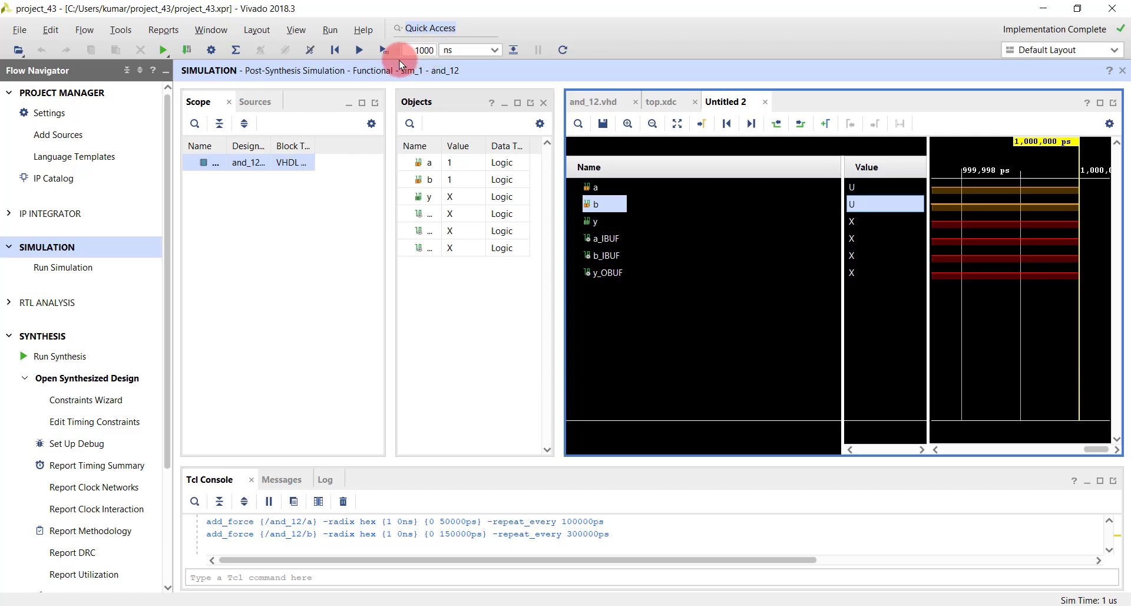
{"action": "left_click", "coordinate": [382, 52]}
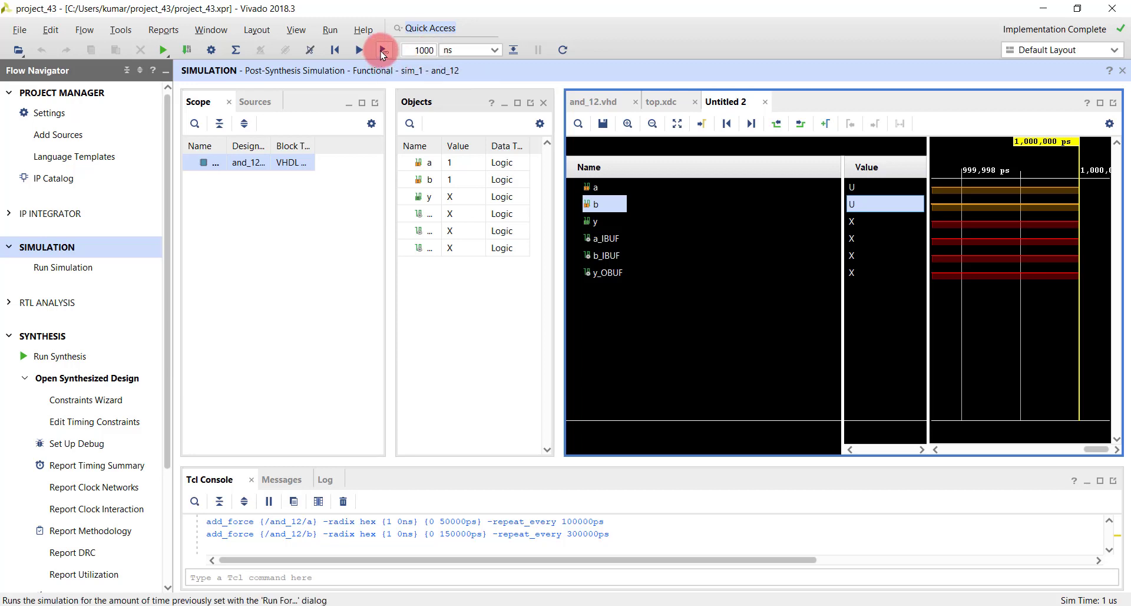
{"action": "left_click", "coordinate": [676, 123]}
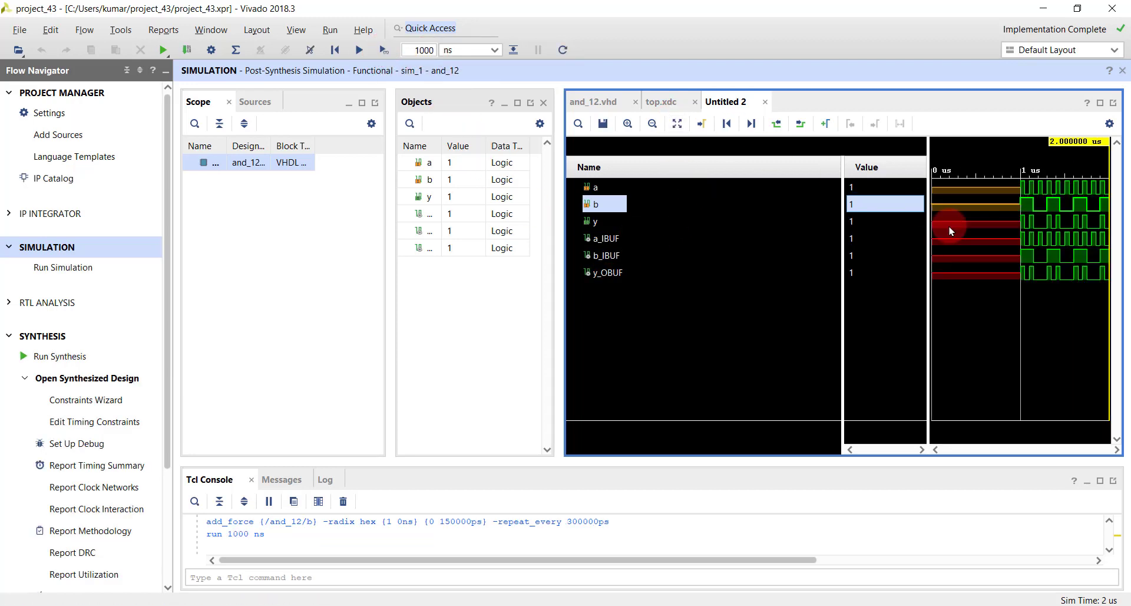
Step: Examine the post-synthesis waveforms of a, b and y at several times after 1 us to check the AND behaviour
{"action": "left_click", "coordinate": [1038, 192]}
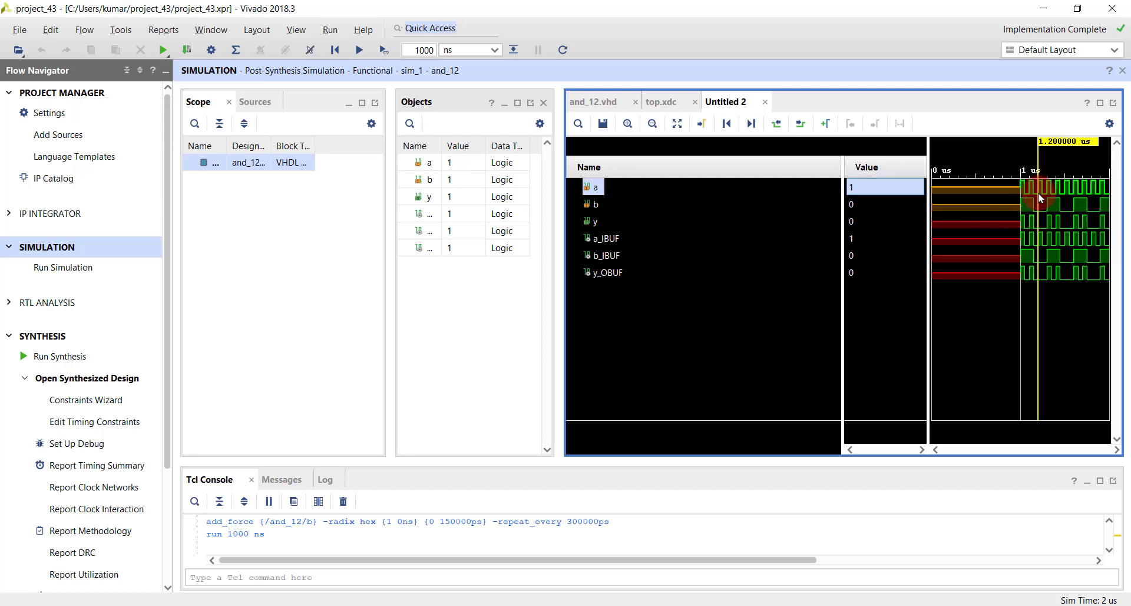
{"action": "left_click", "coordinate": [627, 124]}
{"action": "left_click", "coordinate": [626, 124]}
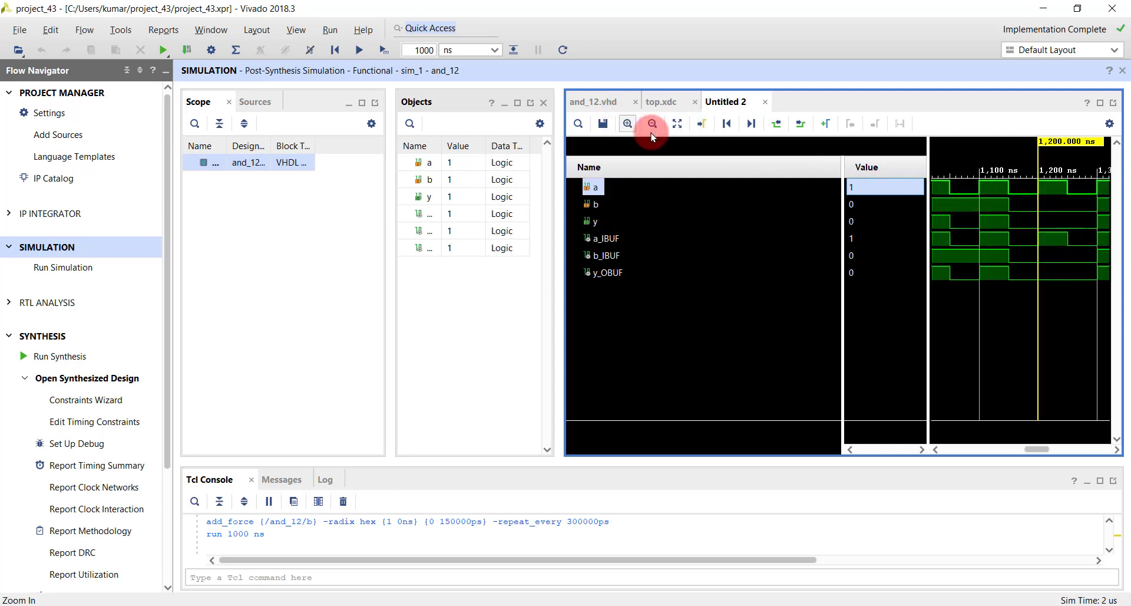
{"action": "left_click", "coordinate": [1005, 195]}
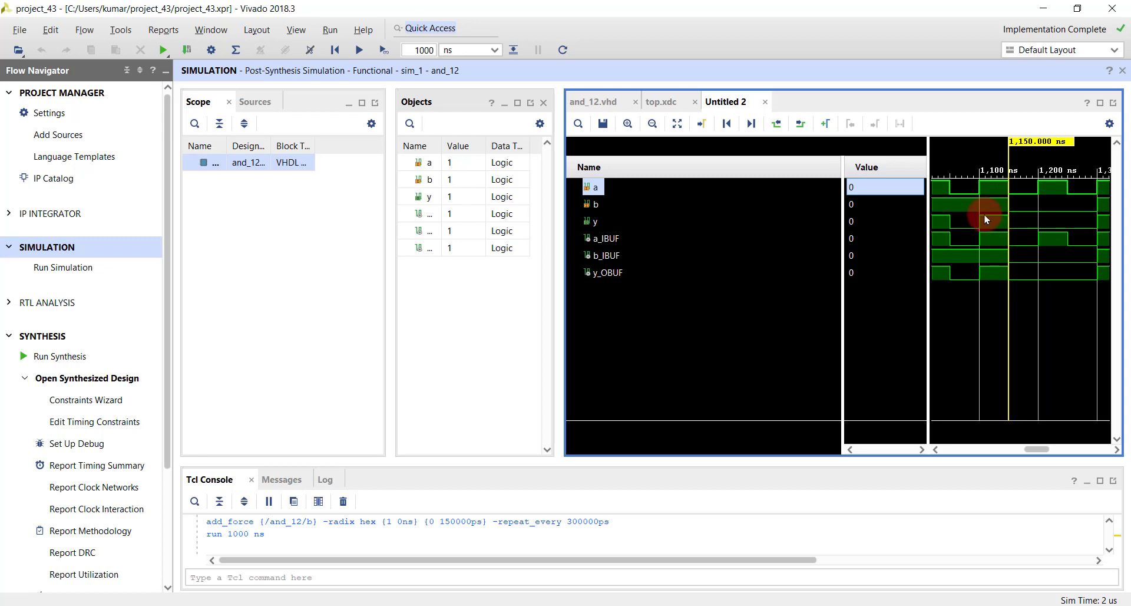
{"action": "left_click", "coordinate": [1021, 190]}
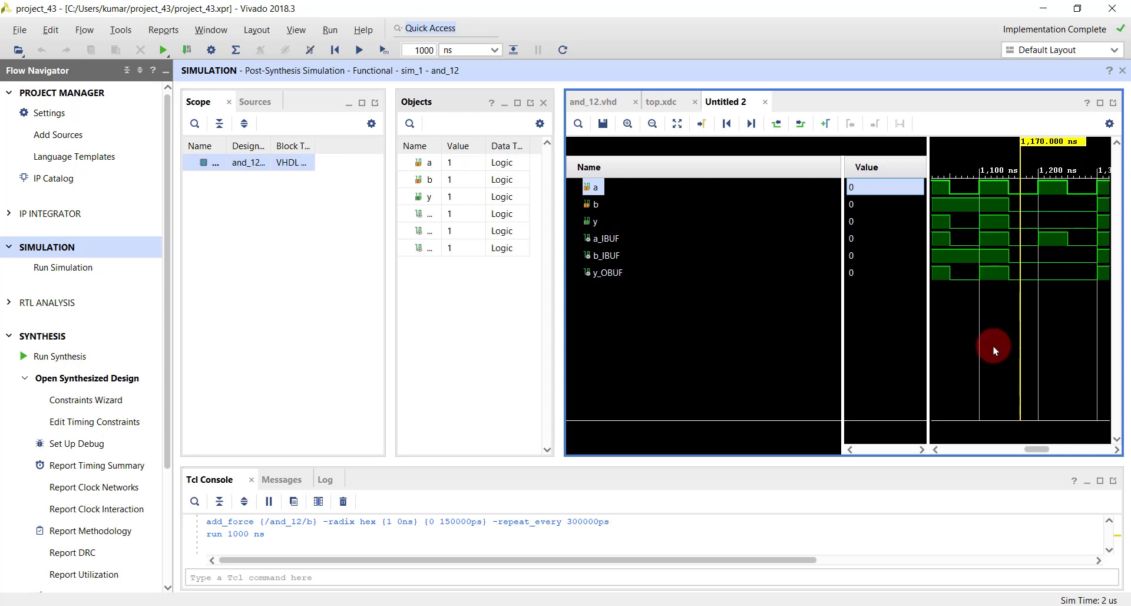
{"action": "left_click", "coordinate": [653, 123]}
{"action": "left_click", "coordinate": [1054, 210]}
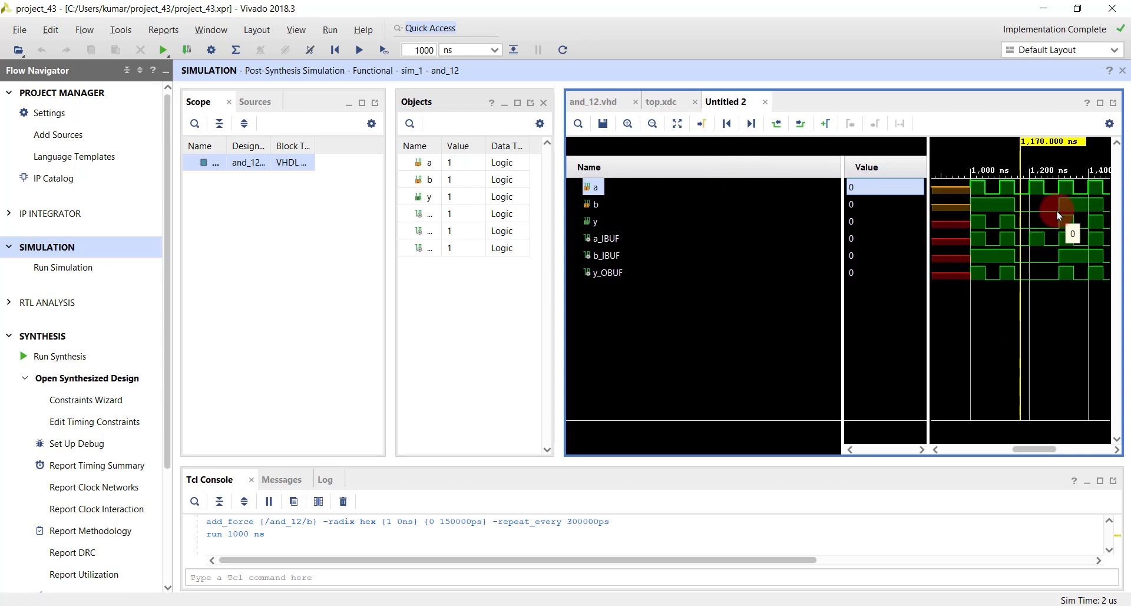
{"action": "left_click", "coordinate": [1081, 206]}
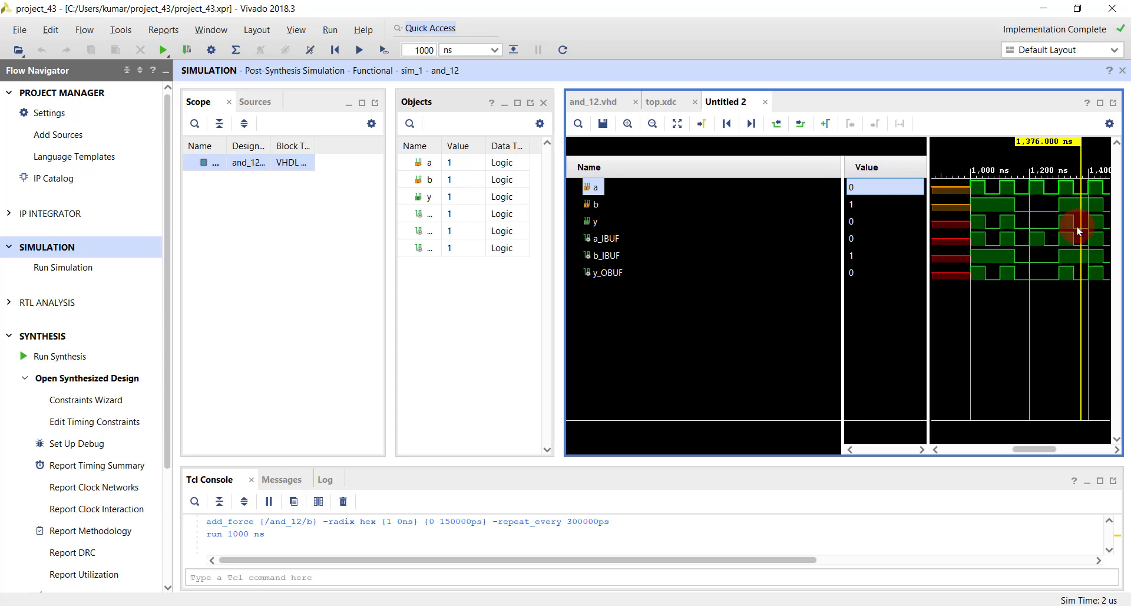
{"action": "mouse_move", "coordinate": [1062, 226]}
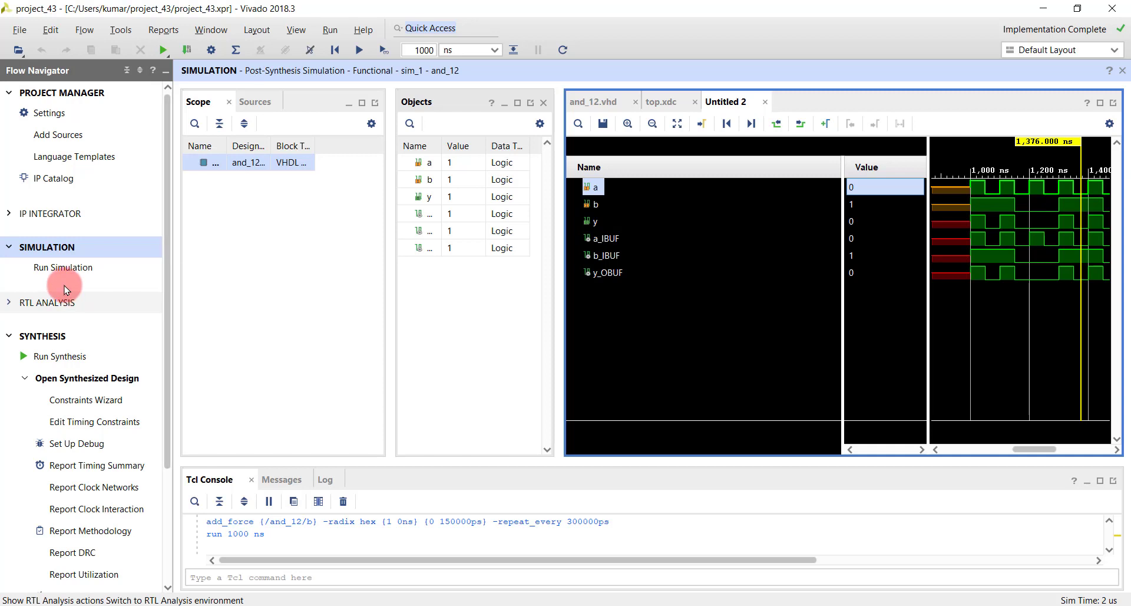
Step: Launch the post-implementation functional simulation of and_12
{"action": "left_click", "coordinate": [109, 274]}
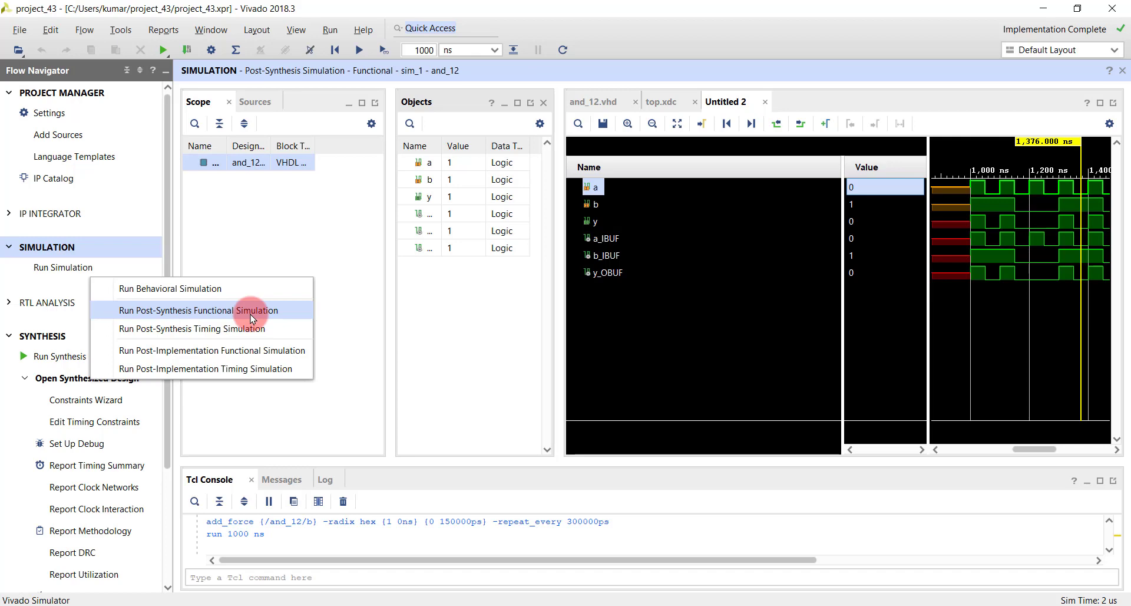
{"action": "left_click", "coordinate": [215, 354]}
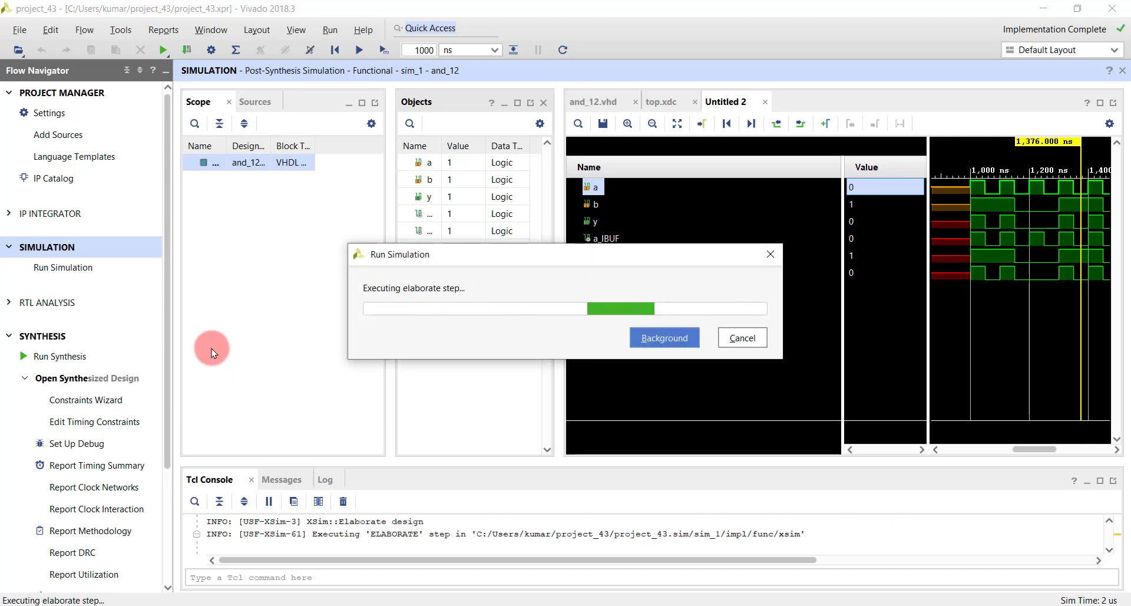
Step: Force a clock on input a in the post-implementation simulation with leading edge value 1 and trailing edge value 0
{"action": "left_click", "coordinate": [590, 187]}
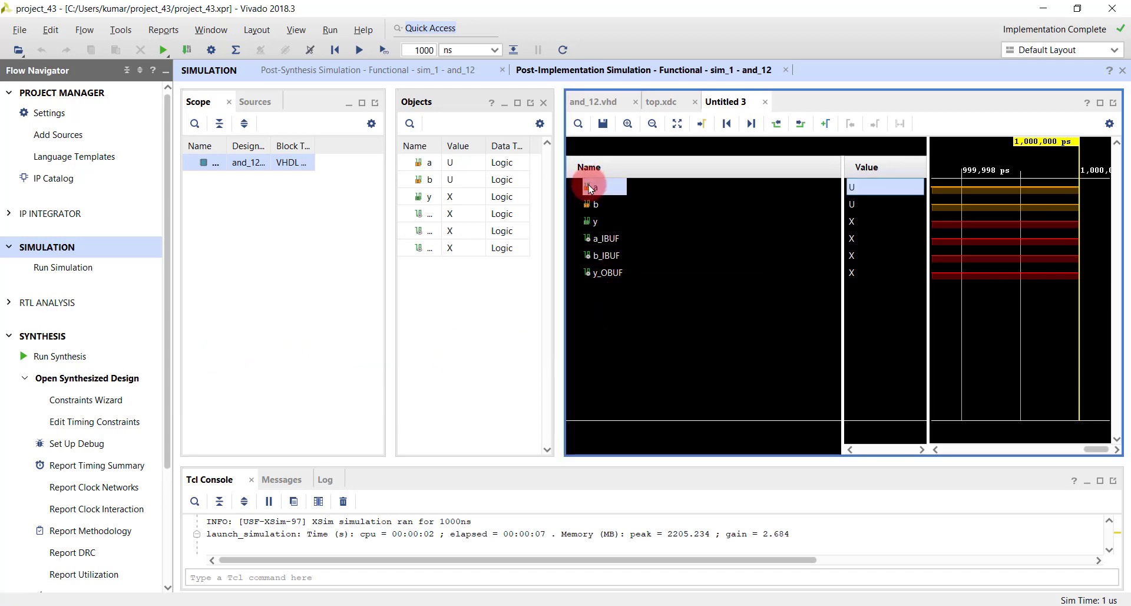
{"action": "right_click", "coordinate": [590, 188]}
{"action": "left_click", "coordinate": [633, 198]}
{"action": "type", "text": "1"}
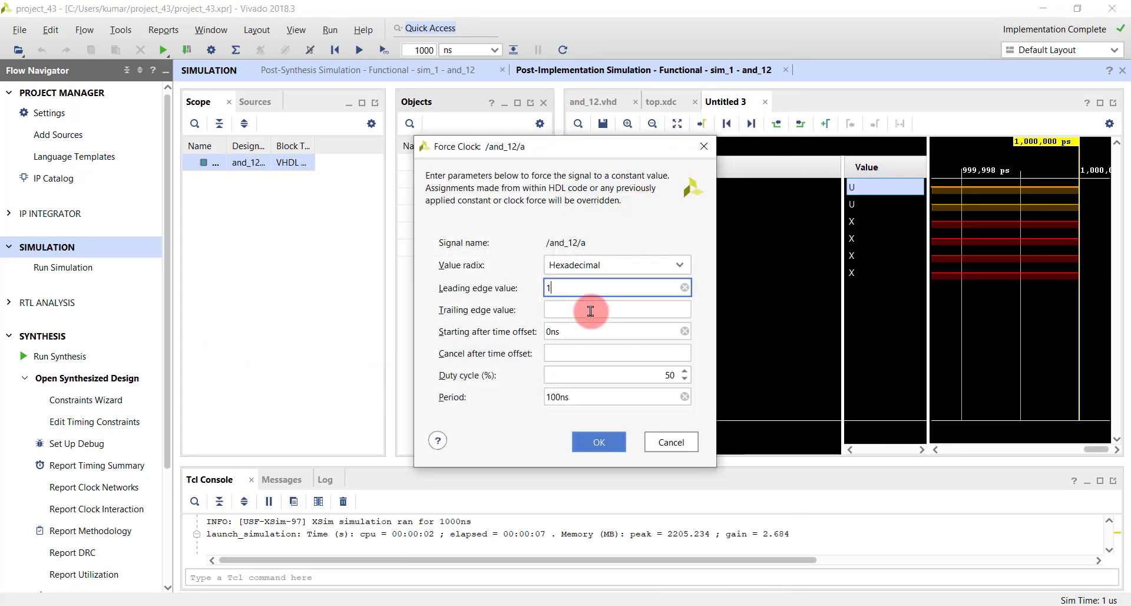
{"action": "left_click", "coordinate": [591, 310]}
{"action": "type", "text": "0"}
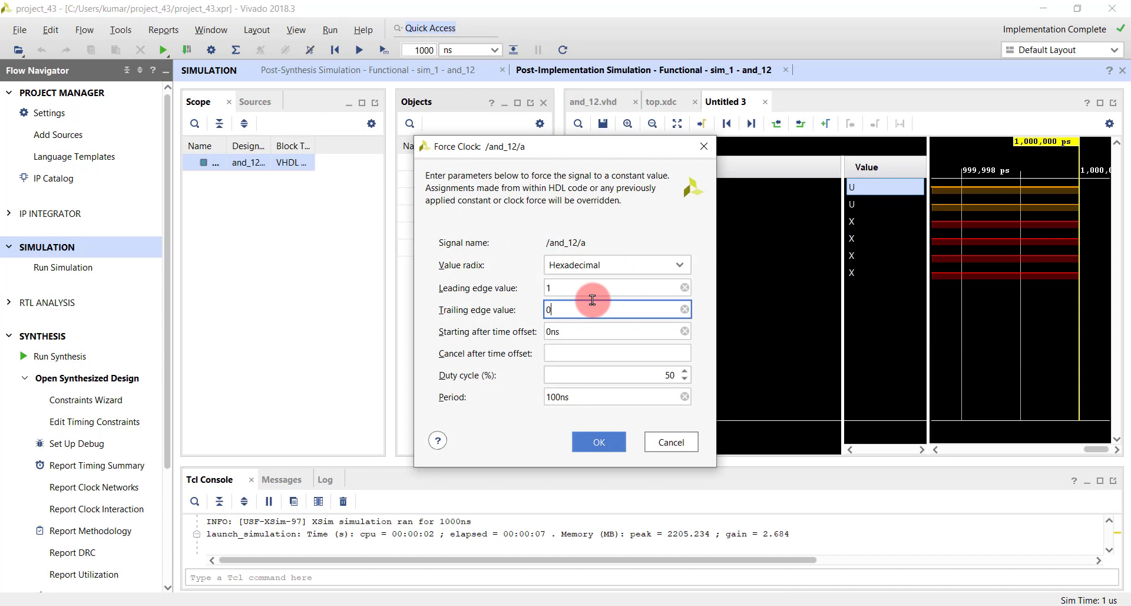
{"action": "left_click", "coordinate": [589, 440]}
Step: Force a clock on input b in the post-implementation simulation with leading edge 1, trailing edge 0 and a 300 ns period
{"action": "right_click", "coordinate": [588, 204]}
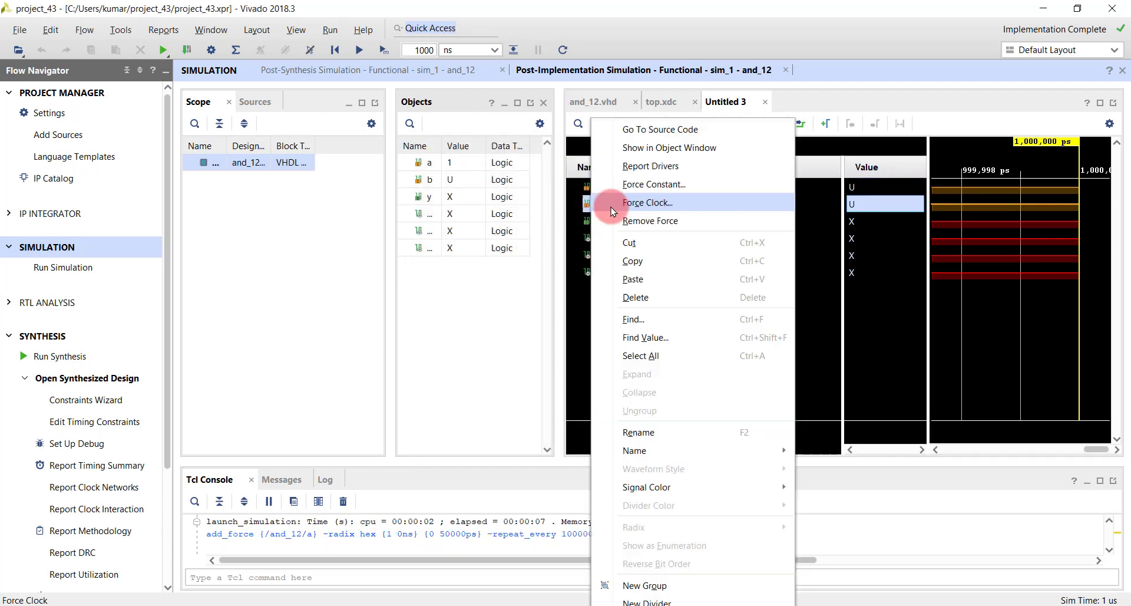
{"action": "left_click", "coordinate": [613, 211]}
{"action": "type", "text": "1"}
{"action": "left_click", "coordinate": [575, 309]}
{"action": "type", "text": "0"}
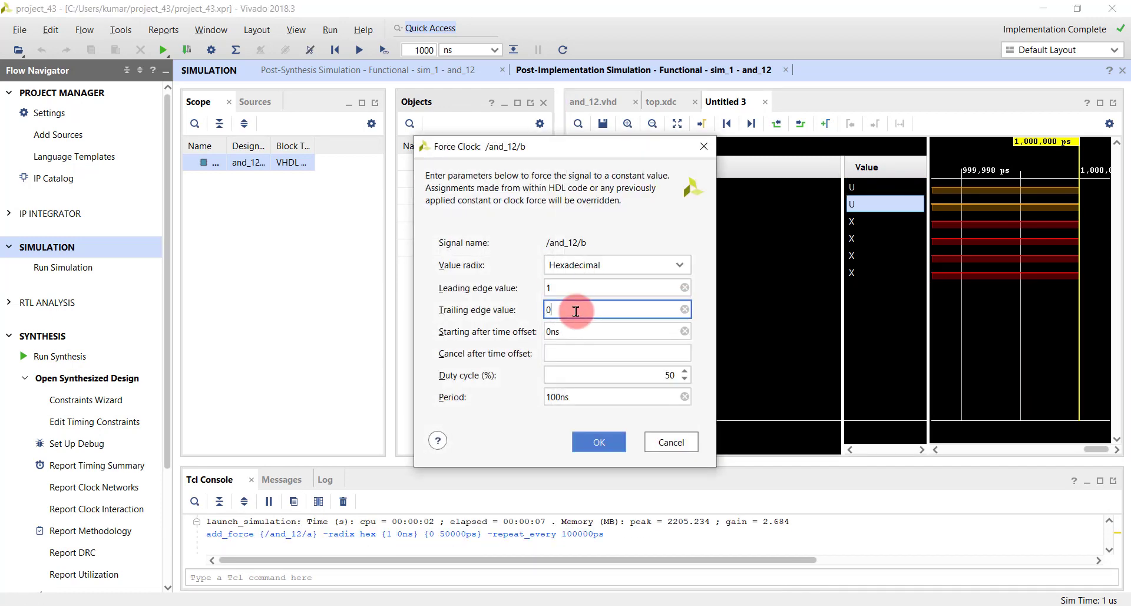
{"action": "left_click", "coordinate": [548, 396]}
{"action": "key", "text": "BackSpace"}
{"action": "type", "text": "3"}
{"action": "left_click", "coordinate": [597, 444]}
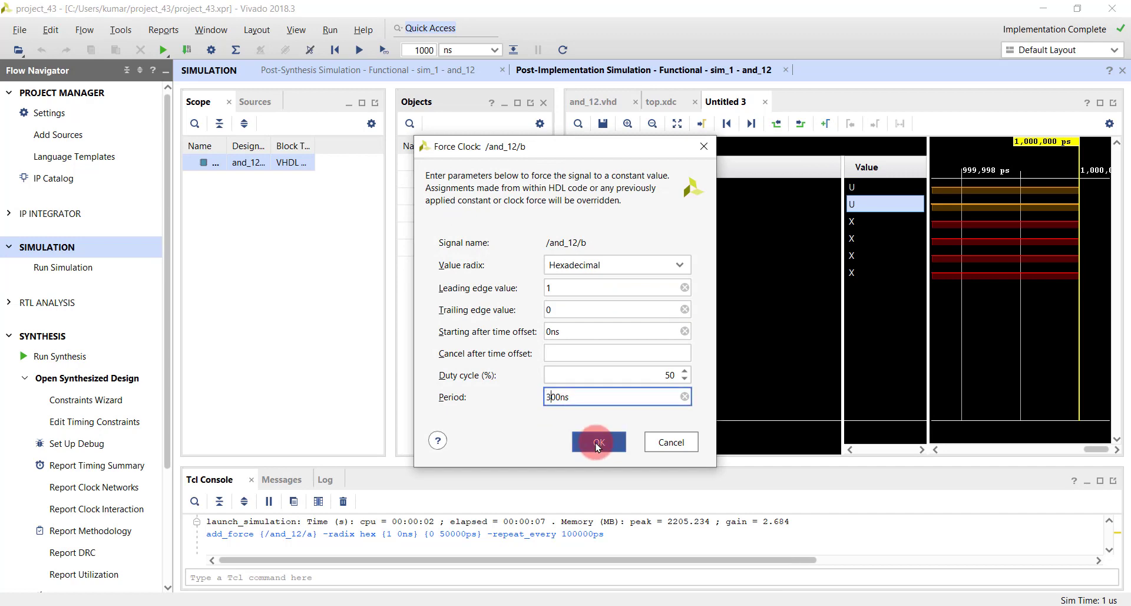
Step: Run the post-implementation simulation for 1000 ns and fit the whole waveform in the view
{"action": "left_click", "coordinate": [383, 50]}
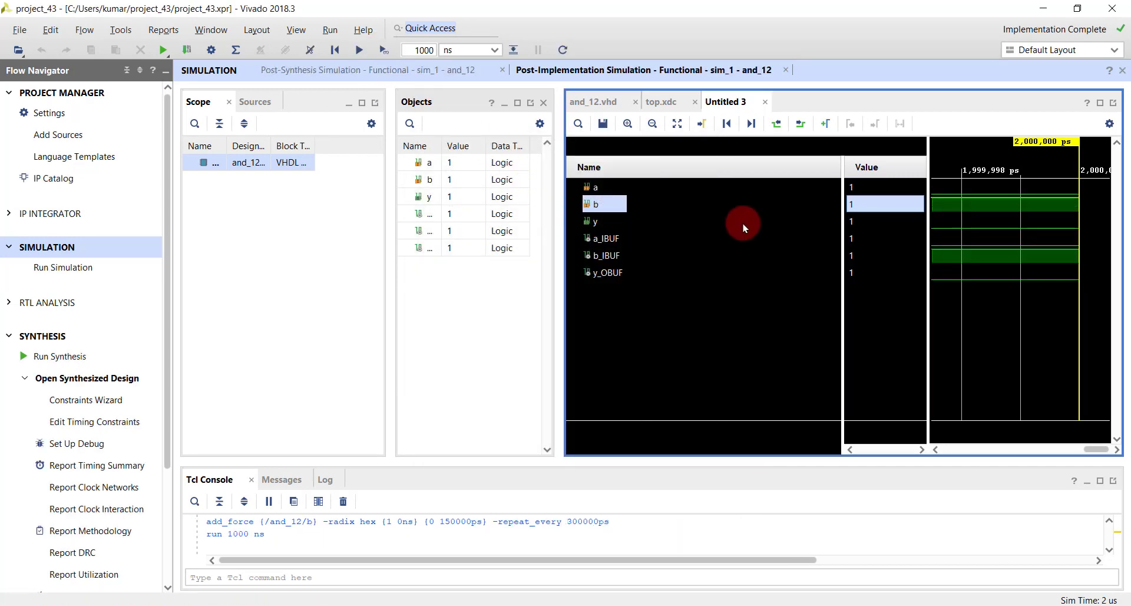
{"action": "left_click", "coordinate": [678, 123]}
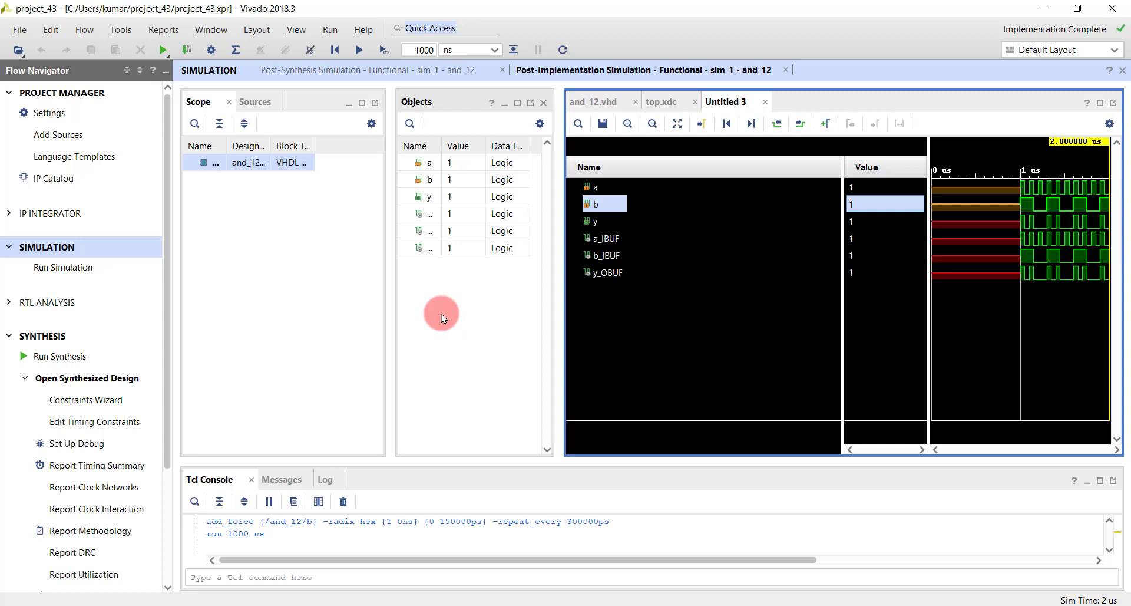
Step: Generate the bitstream for and_12, launching the runs on the local host with 4 jobs in the default launch directory
{"action": "left_click", "coordinate": [8, 337]}
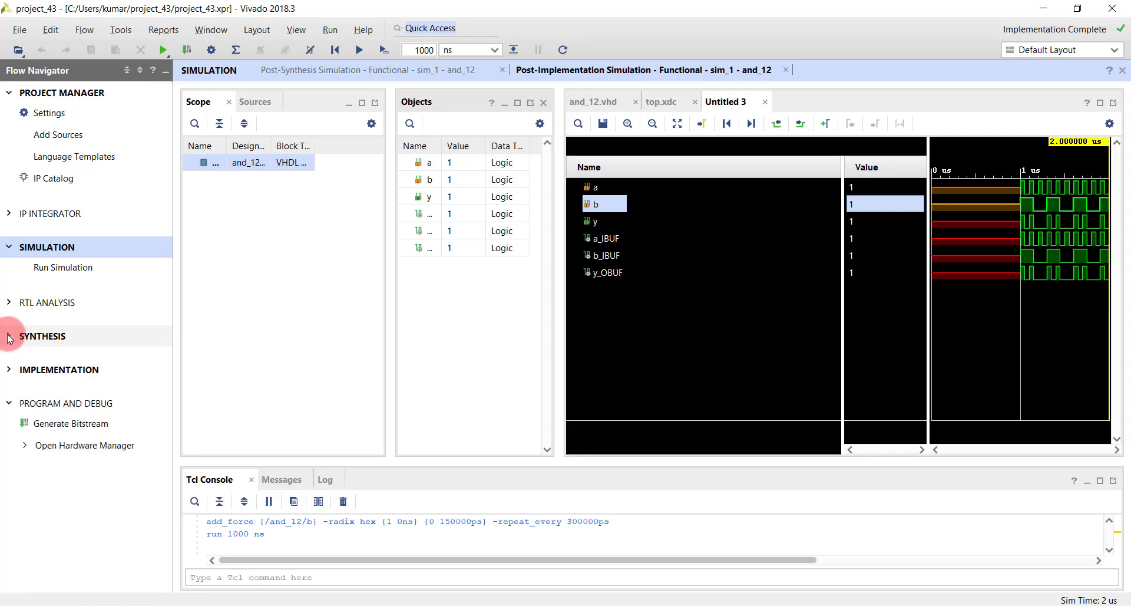
{"action": "left_click", "coordinate": [9, 247]}
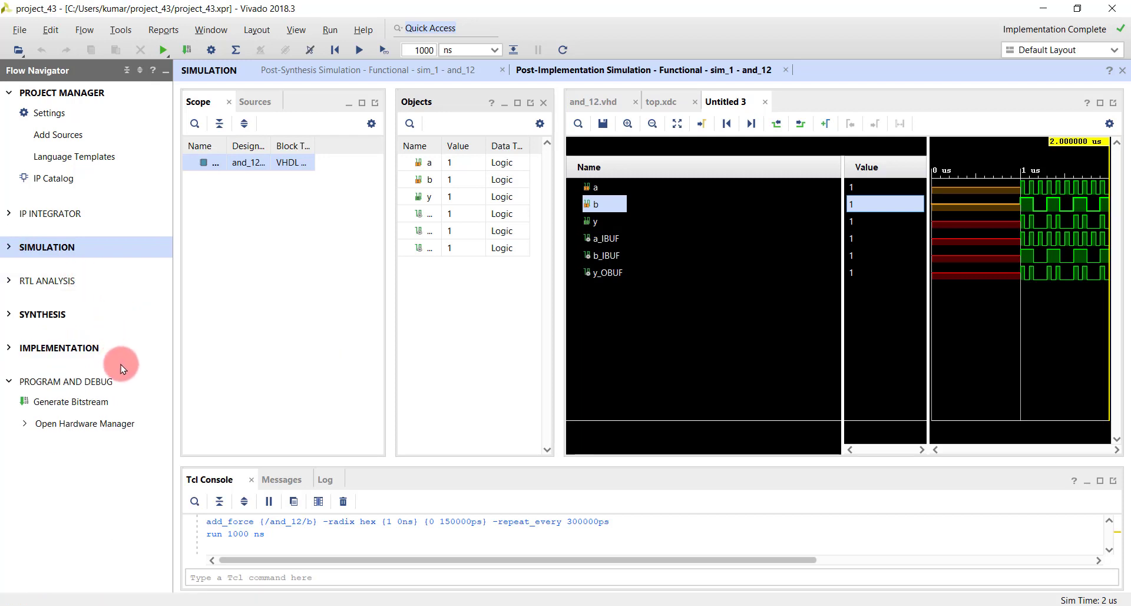
{"action": "left_click", "coordinate": [63, 402]}
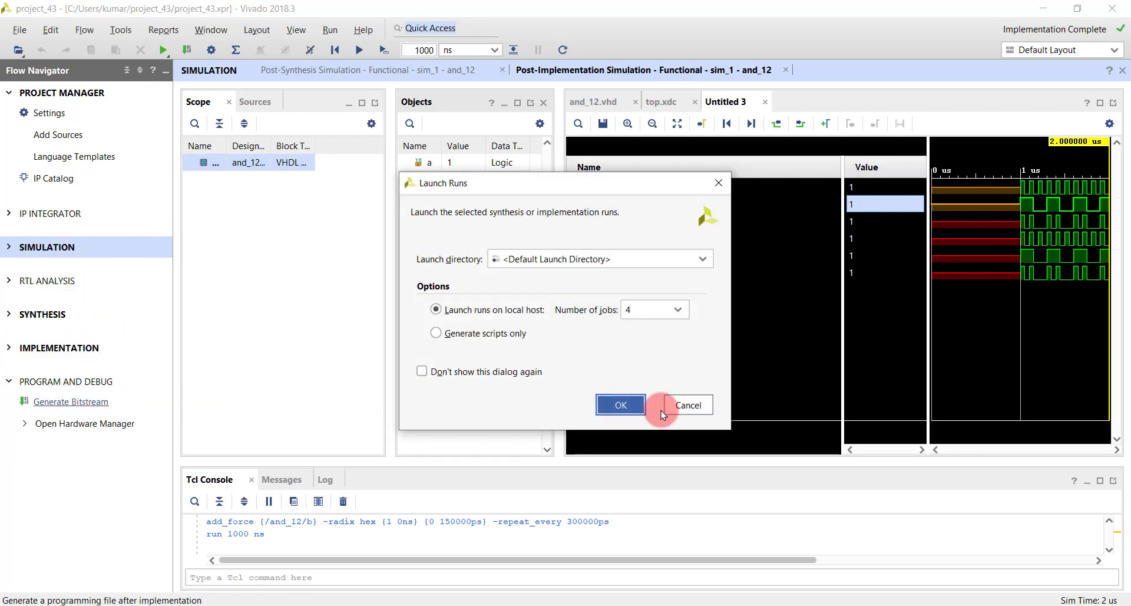
{"action": "left_click", "coordinate": [635, 405]}
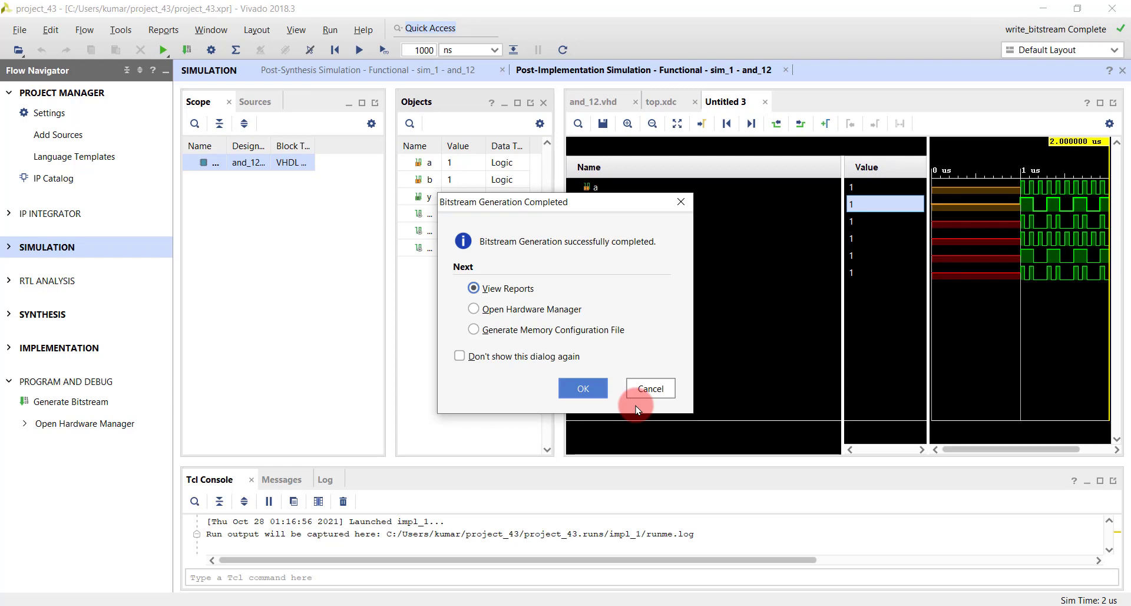
Step: Open the Hardware Manager after bitstream generation, postponing the feedback survey, and auto-connect to the local hardware target
{"action": "left_click", "coordinate": [535, 310]}
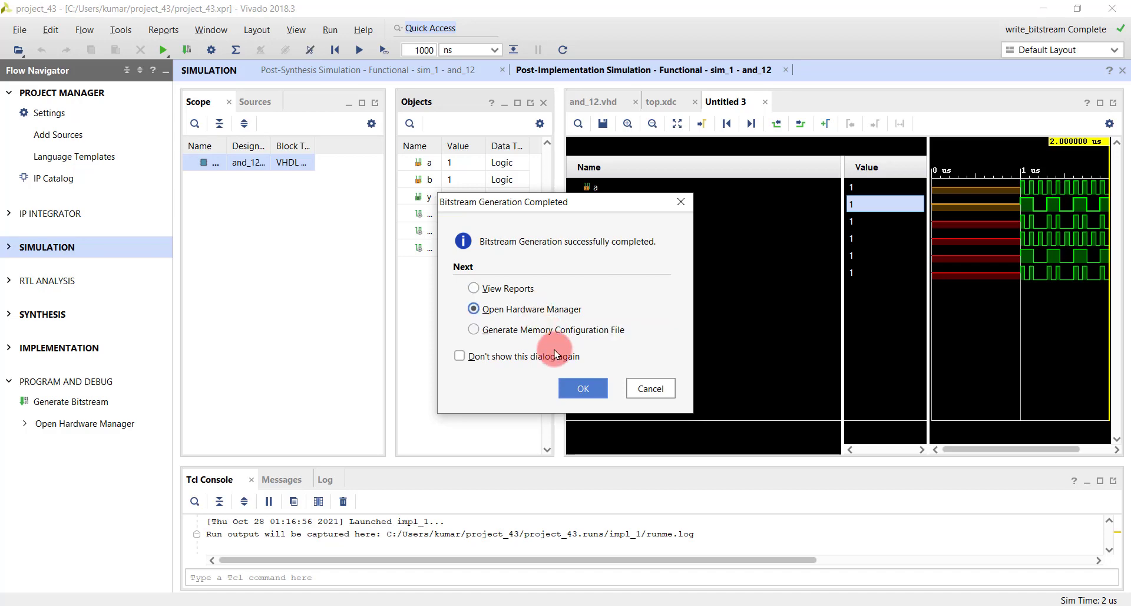
{"action": "left_click", "coordinate": [574, 388]}
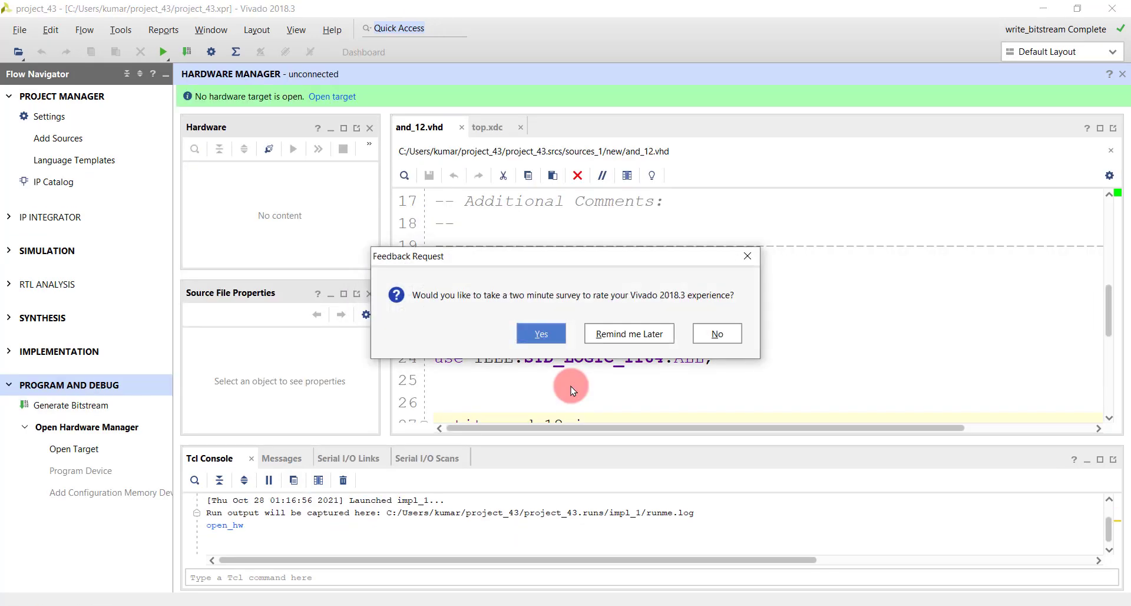
{"action": "left_click", "coordinate": [596, 333]}
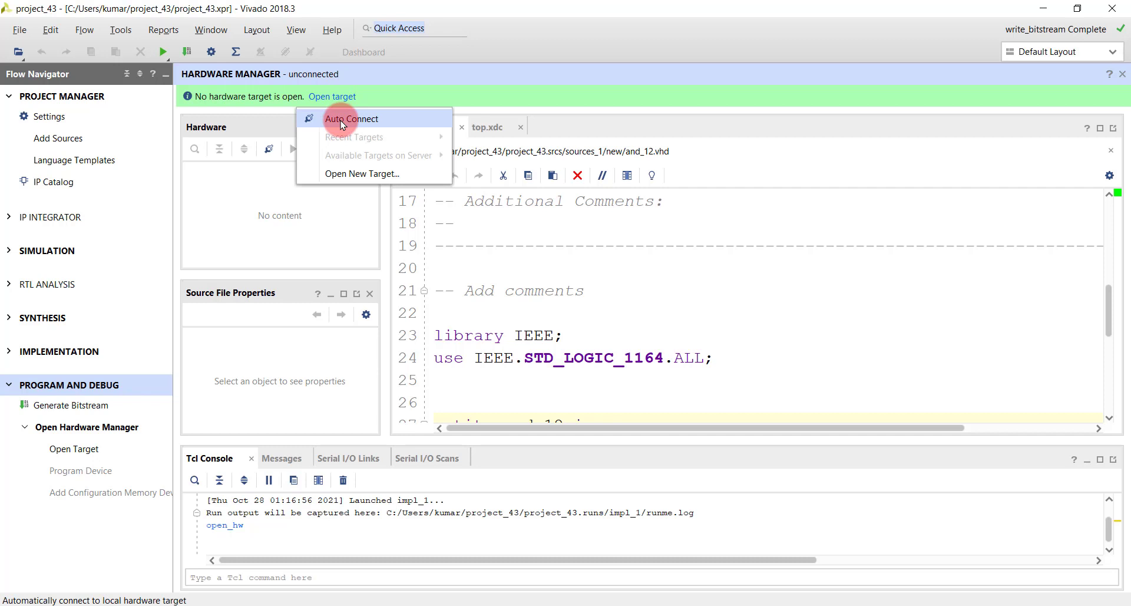
{"action": "left_click", "coordinate": [341, 121]}
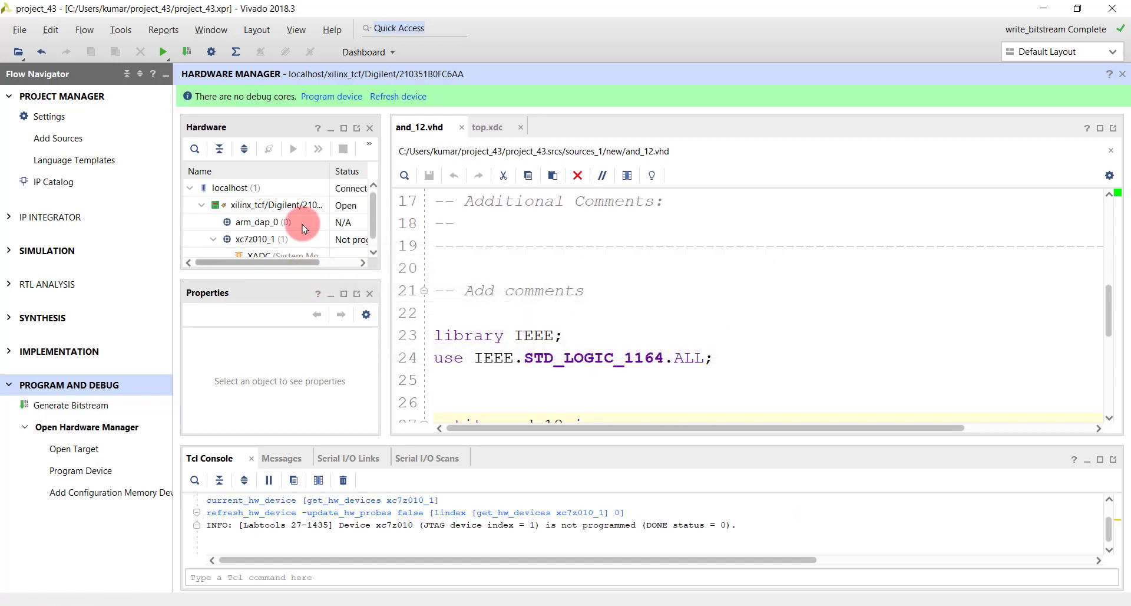
Step: Program the xc7z010_1 device with the and_12.bit bitstream, with the end of startup check enabled and no debug probes file
{"action": "left_click", "coordinate": [353, 105]}
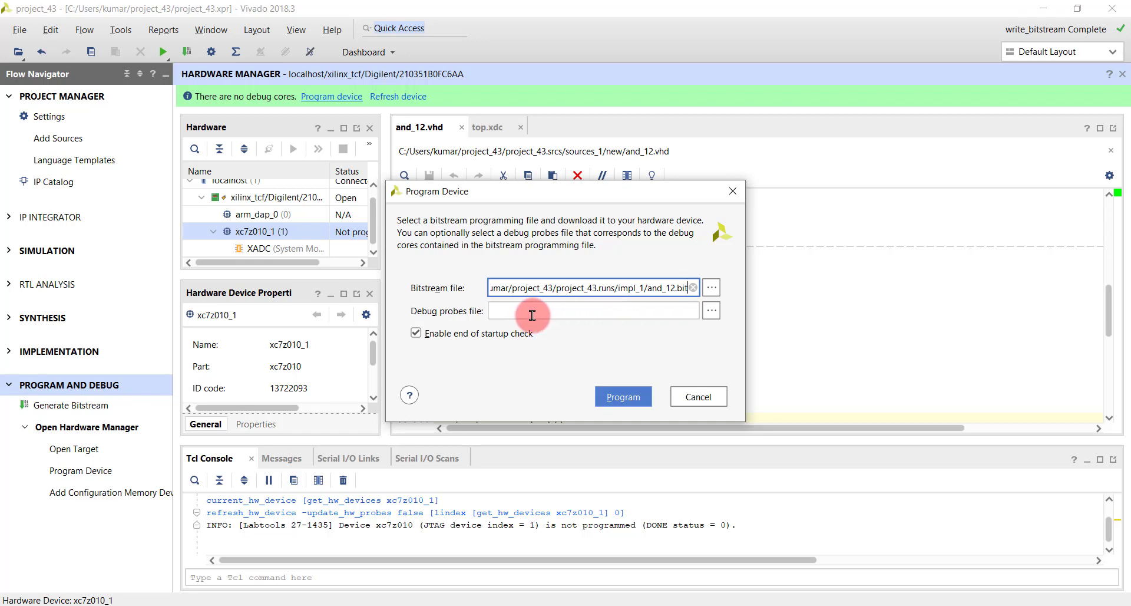
{"action": "left_click", "coordinate": [620, 397]}
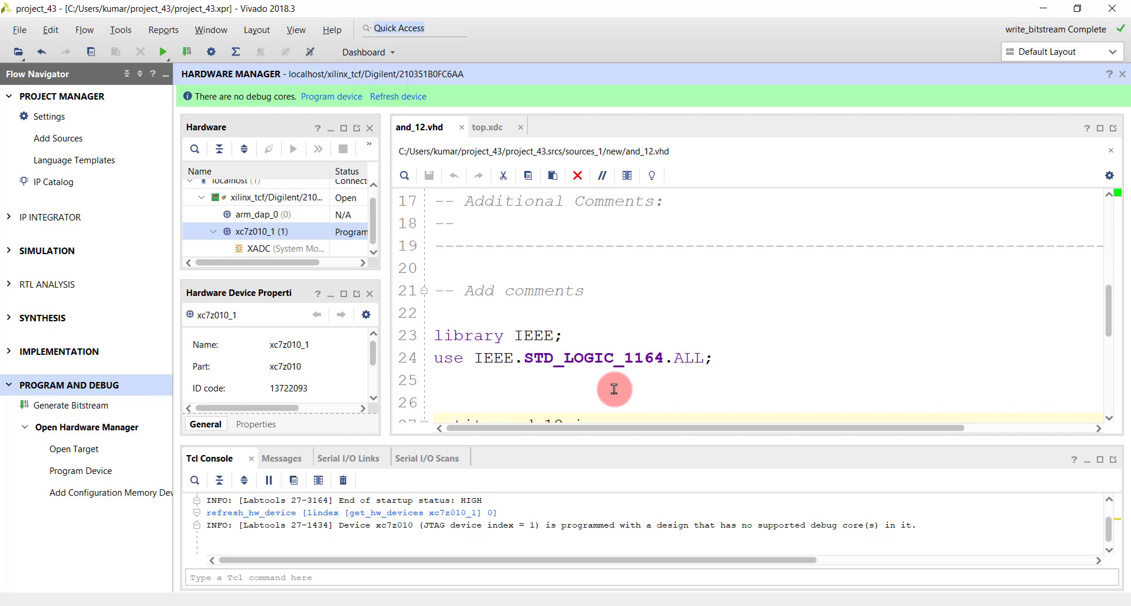
{"action": "left_click", "coordinate": [4, 387]}
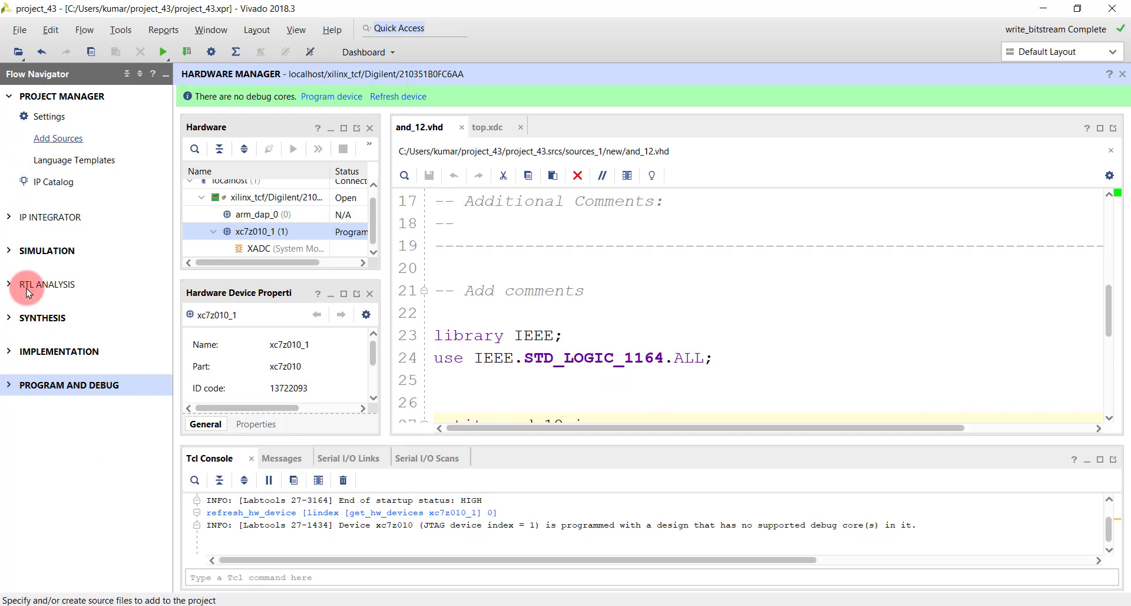